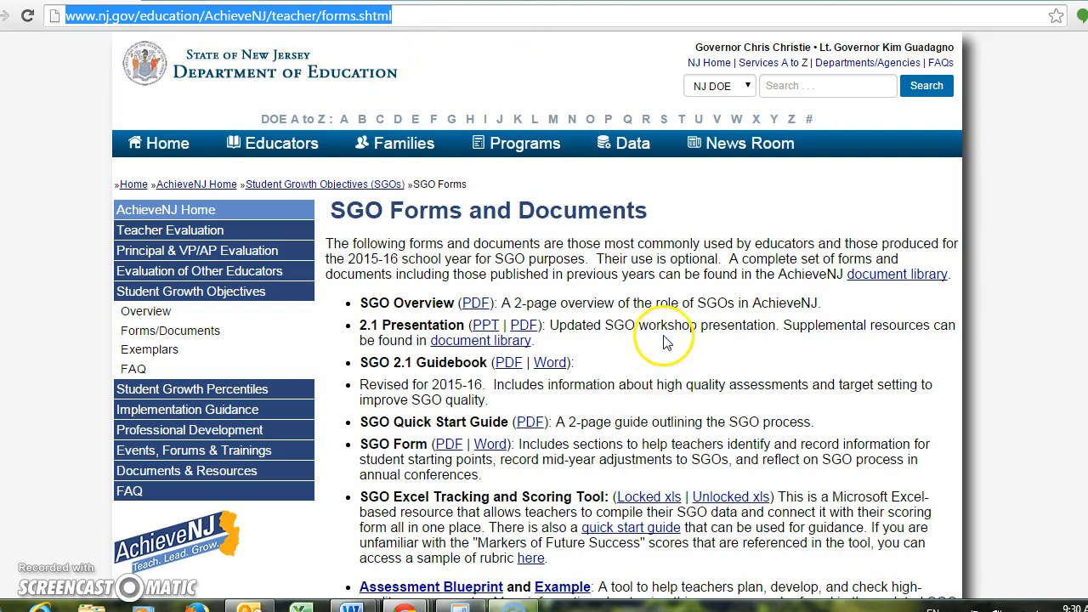
# Step: Find the SGO Form entry on the SGO Forms and Documents page and open its Word version
pyautogui.scroll(-1, 672, 340)
pyautogui.scroll(-3, 672, 340)
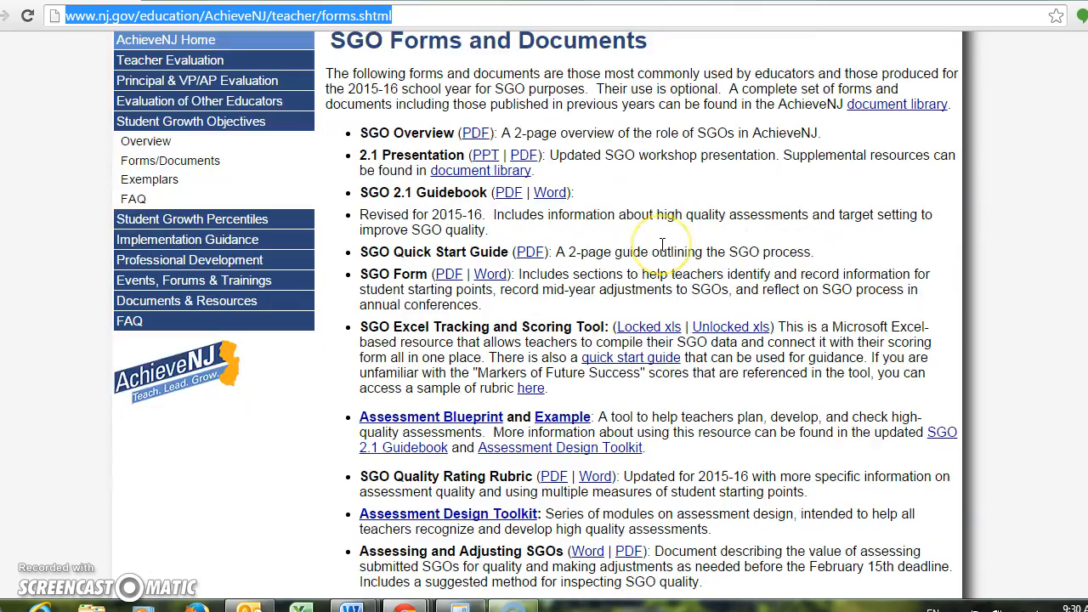
pyautogui.scroll(4, 663, 248)
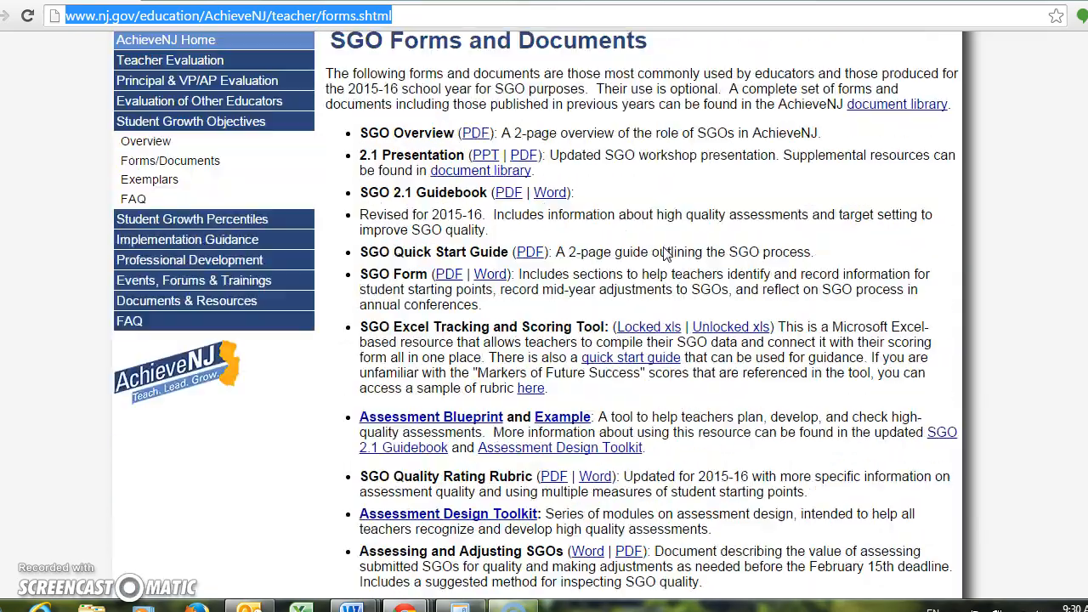
pyautogui.scroll(-1, 665, 253)
pyautogui.scroll(-1, 666, 253)
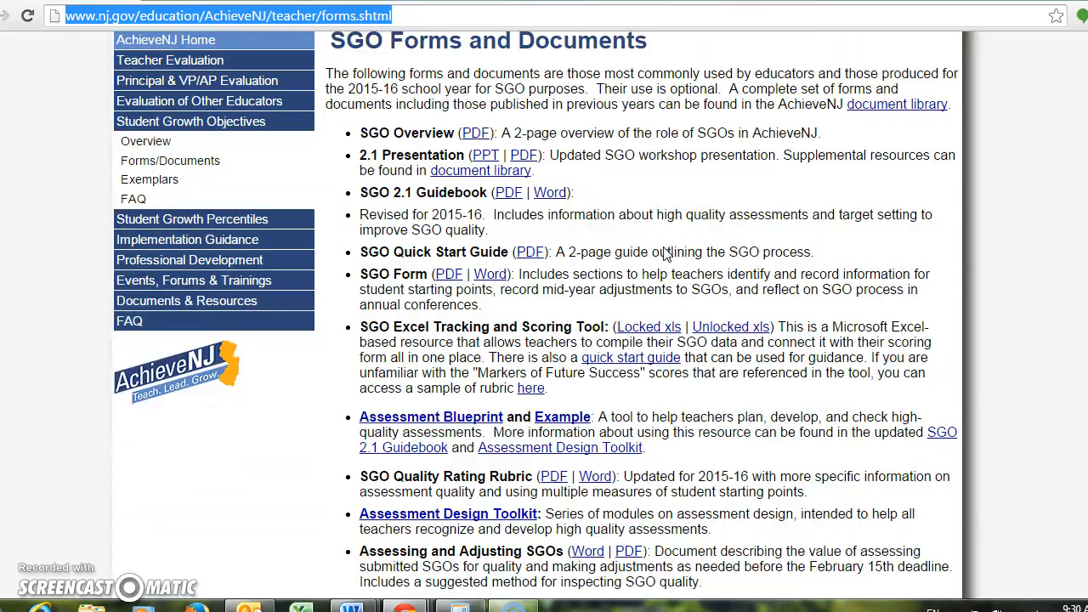
pyautogui.scroll(-1, 666, 253)
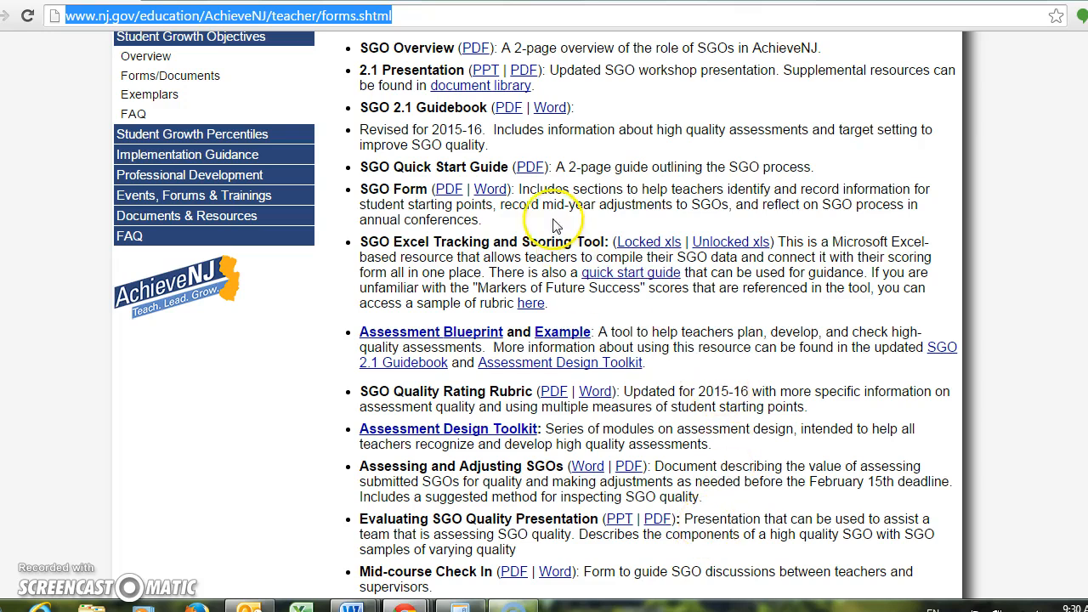
pyautogui.click(490, 194)
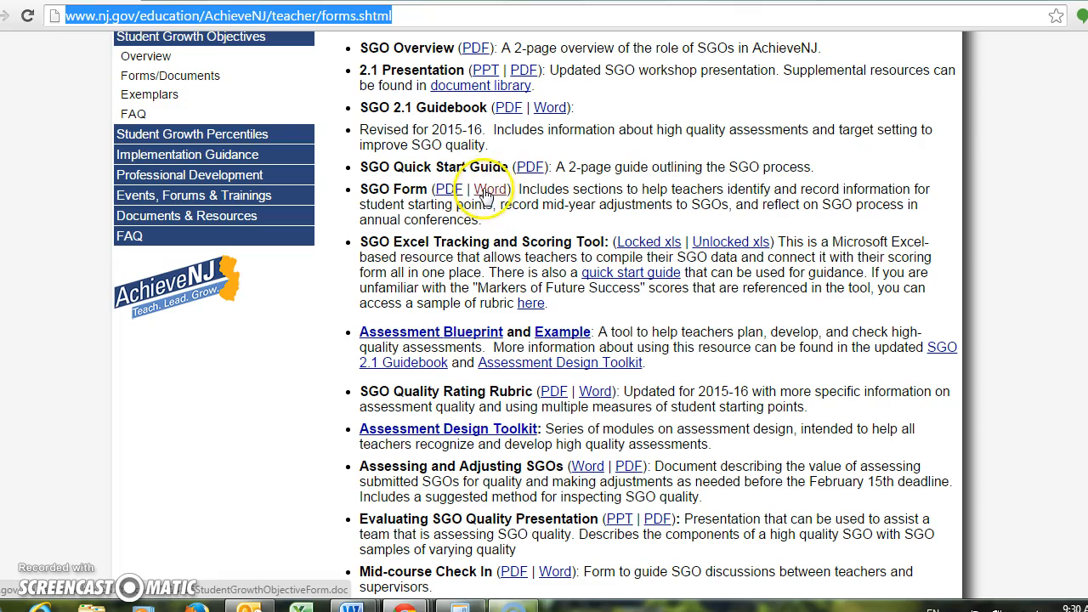
# Step: Switch to Word and look over the form whose pre-test average scores are filled in down to its target scores
pyautogui.moveTo(365, 604)
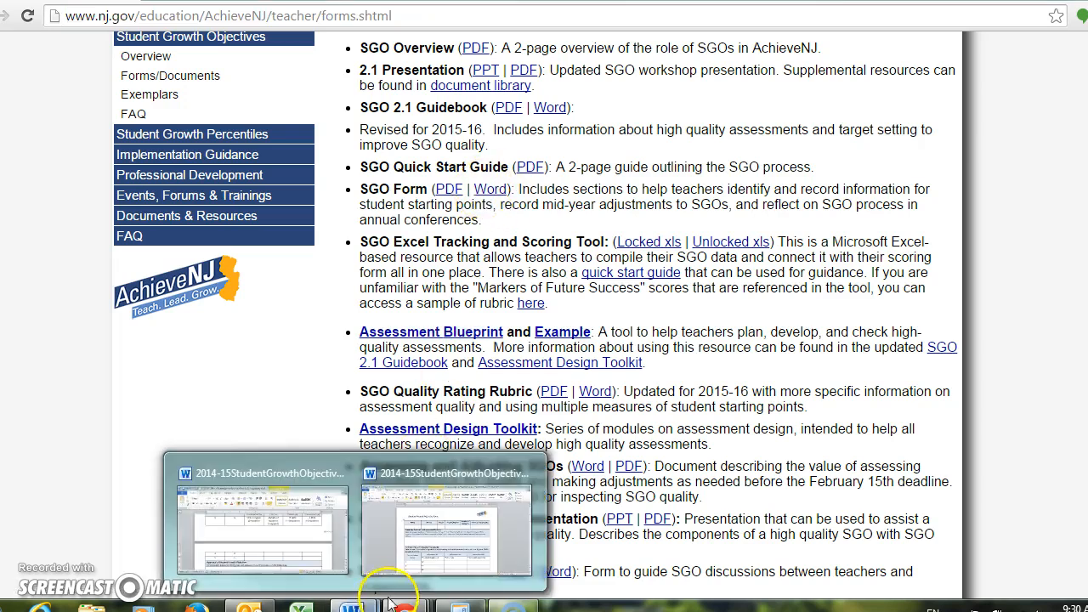
pyautogui.click(408, 537)
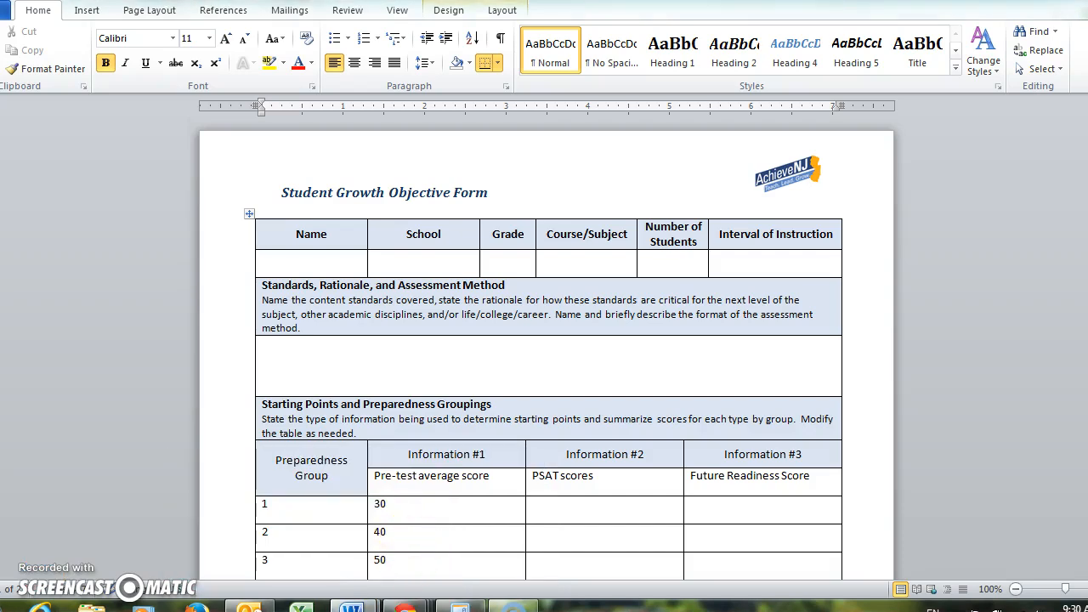
pyautogui.click(502, 374)
pyautogui.scroll(-7, 504, 376)
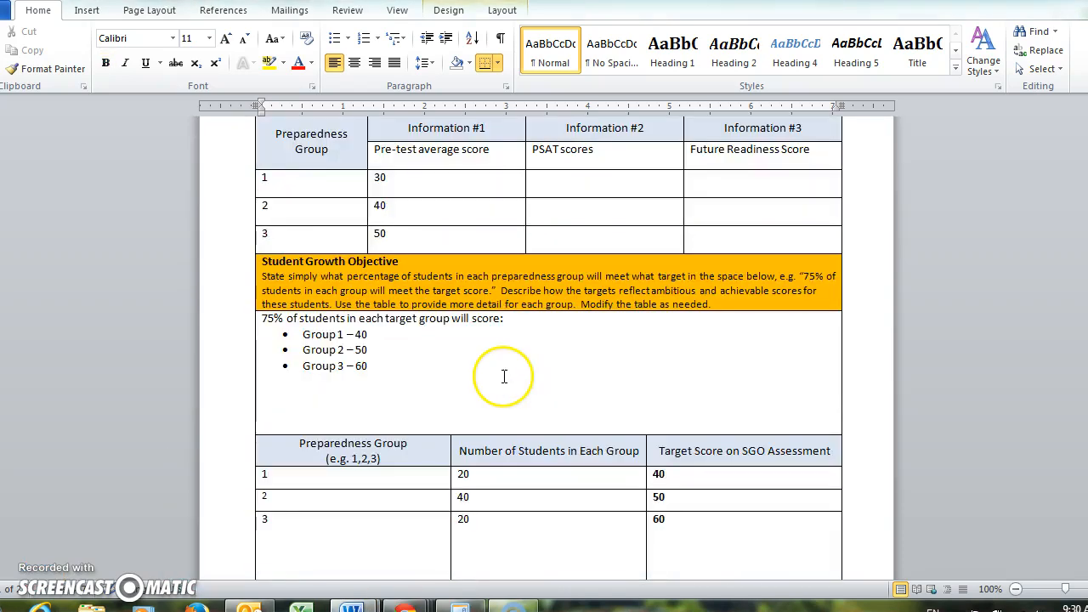
pyautogui.scroll(7, 504, 377)
# Step: Switch to the document 2014-15StudentGrowthObjectiveForm (1), maximize its window and go to the start of the form
pyautogui.moveTo(350, 605)
pyautogui.click(287, 564)
pyautogui.scroll(5, 425, 297)
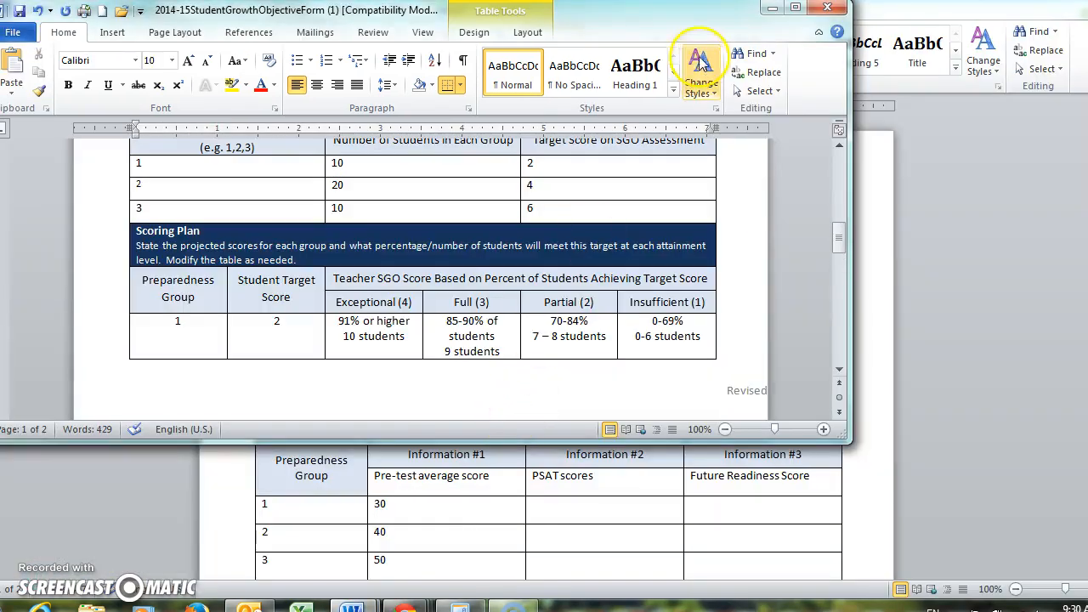
pyautogui.click(795, 7)
pyautogui.scroll(8, 678, 393)
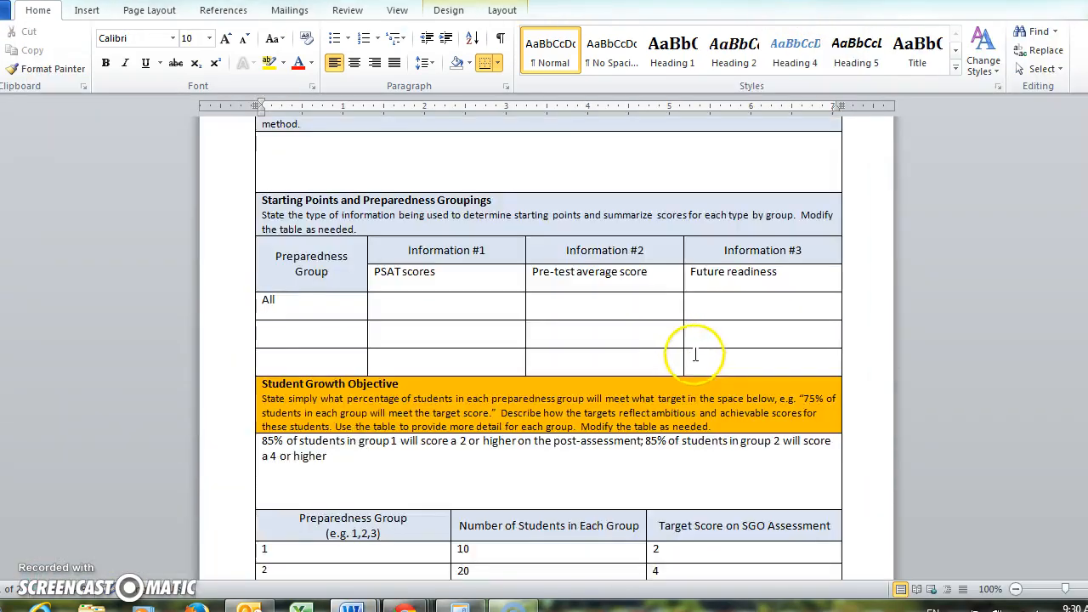
pyautogui.scroll(5, 694, 354)
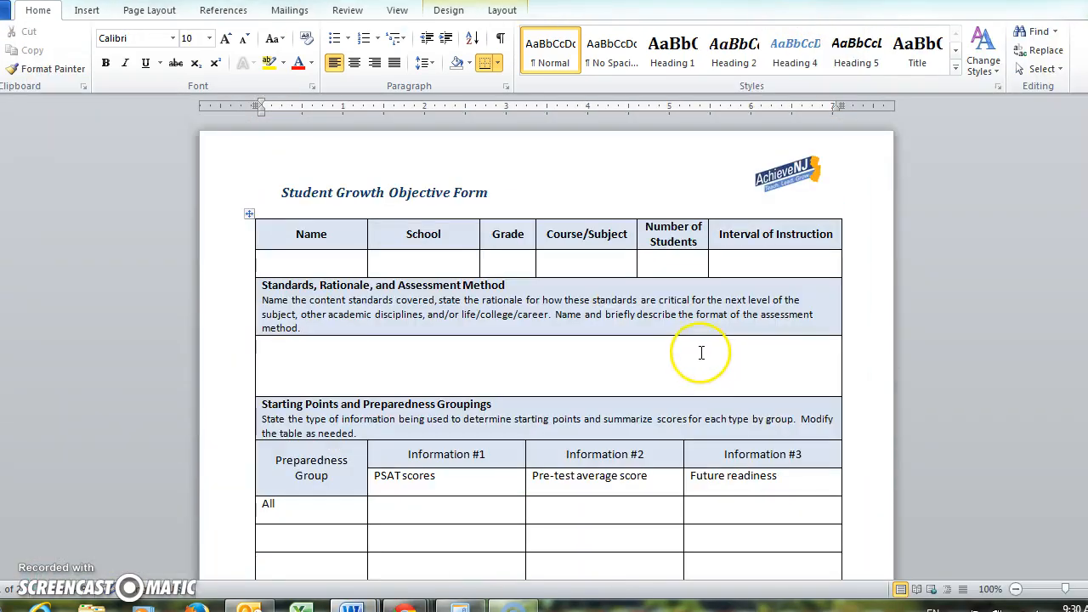
# Step: Go through the form's empty header fields and enter "September 2015 – March 2016" as the Interval of Instruction
pyautogui.click(335, 259)
pyautogui.click(502, 258)
pyautogui.click(585, 259)
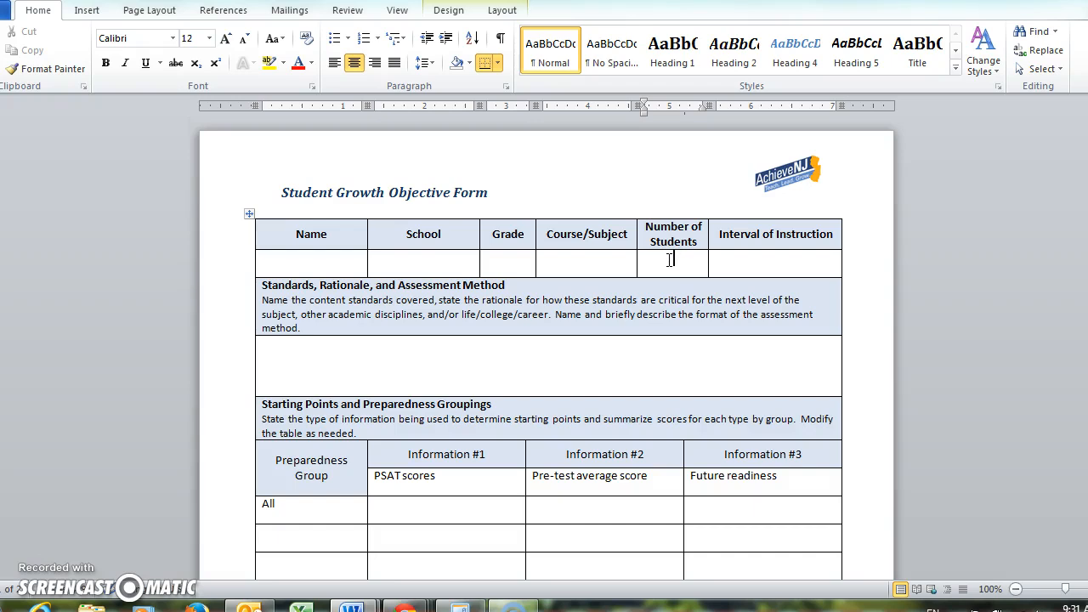
pyautogui.click(682, 270)
pyautogui.click(691, 255)
pyautogui.click(765, 262)
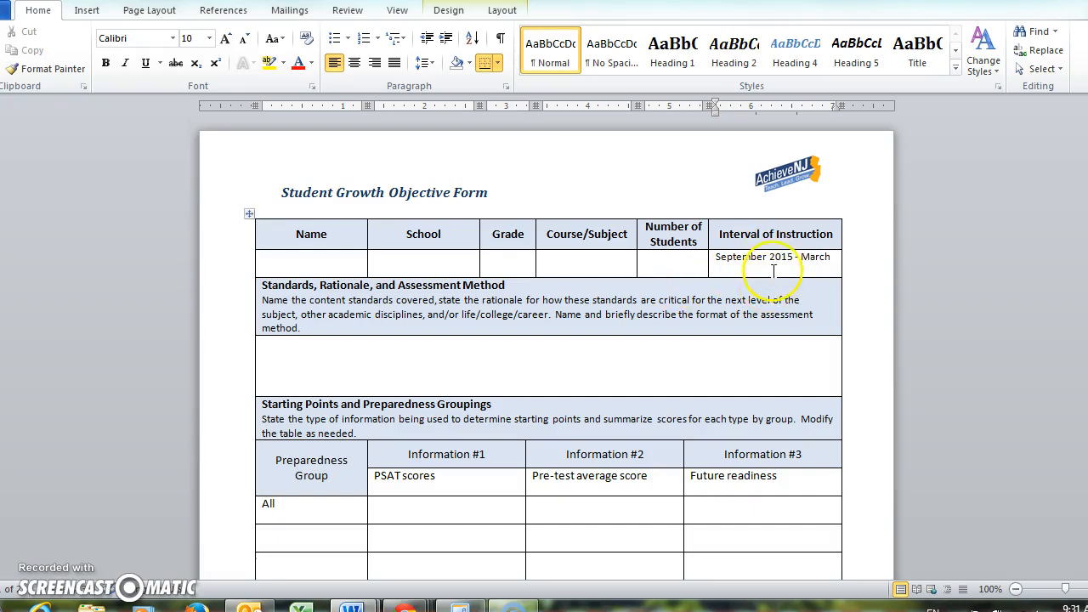
pyautogui.click(835, 257)
pyautogui.write('2016')
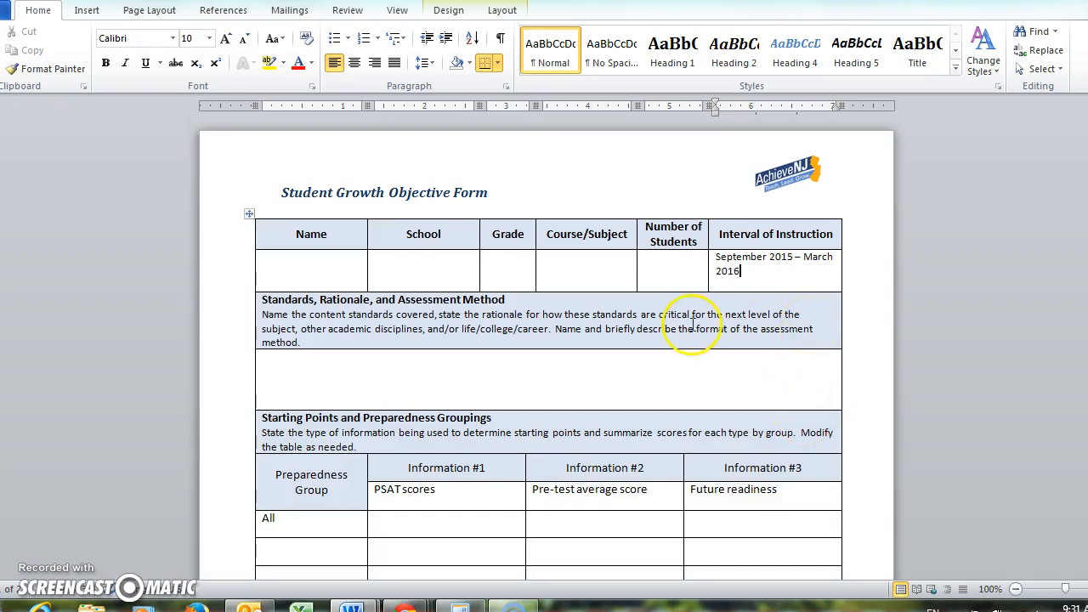
# Step: Review the instructions on content standards, rationale and assessment format in the Standards, Rationale, and Assessment Method section
pyautogui.scroll(-2, 692, 325)
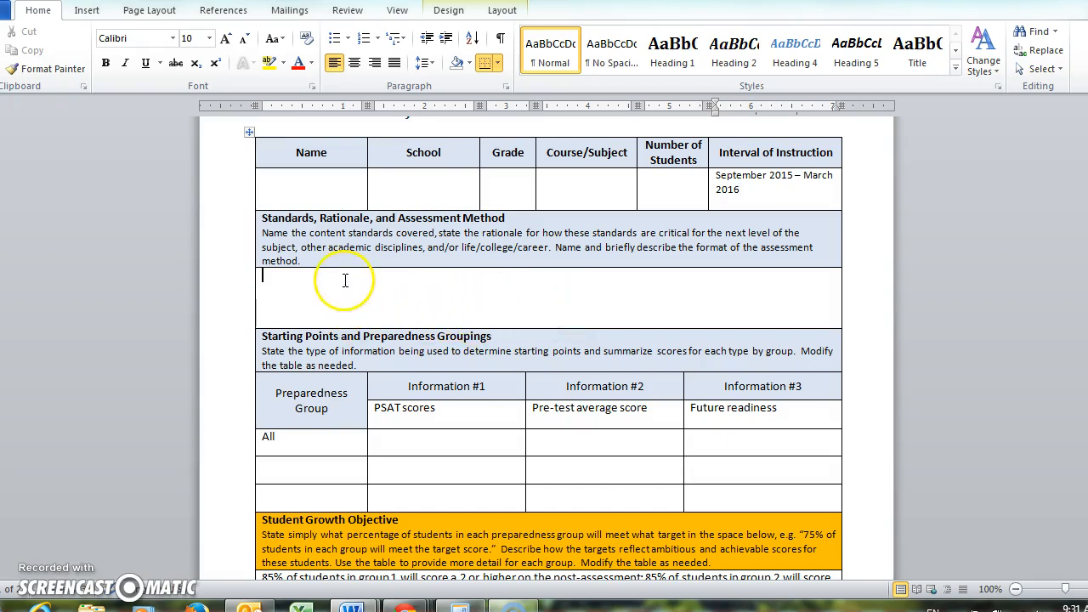
pyautogui.moveTo(307, 232); pyautogui.dragTo(544, 247)
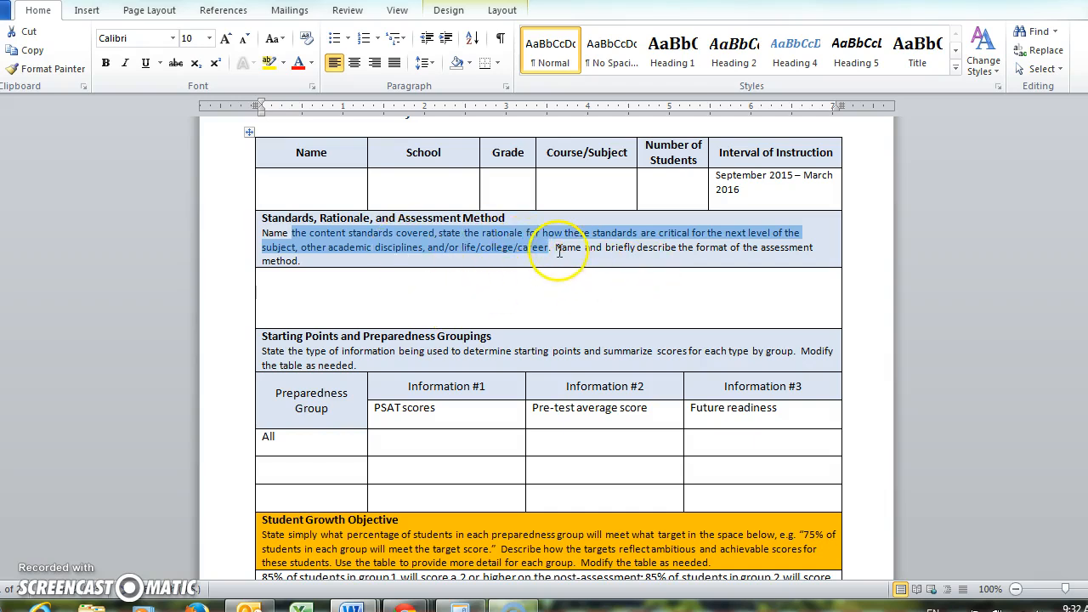
pyautogui.moveTo(557, 247); pyautogui.dragTo(500, 263)
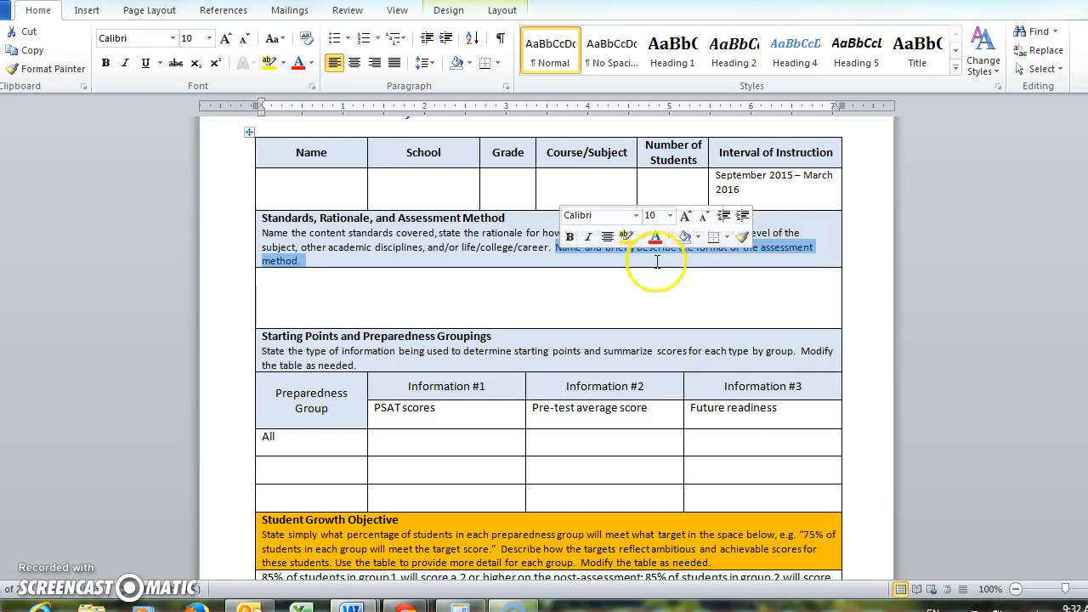
pyautogui.click(382, 280)
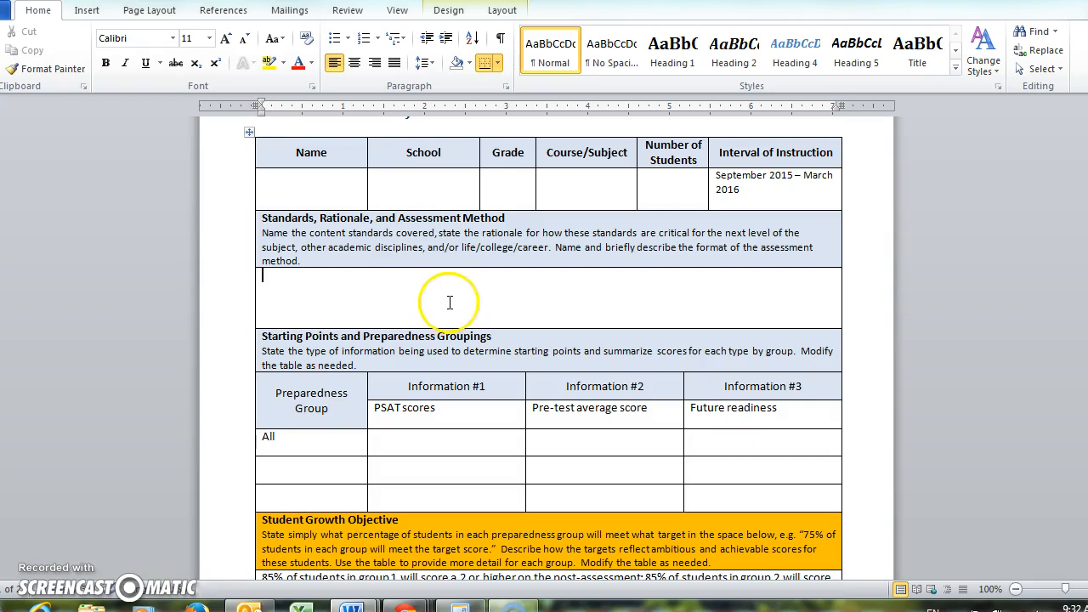
# Step: Replace "All" in the Starting Points table with preparedness groups 1, 2 and 3, one per row
pyautogui.scroll(-1, 449, 302)
pyautogui.scroll(-2, 449, 302)
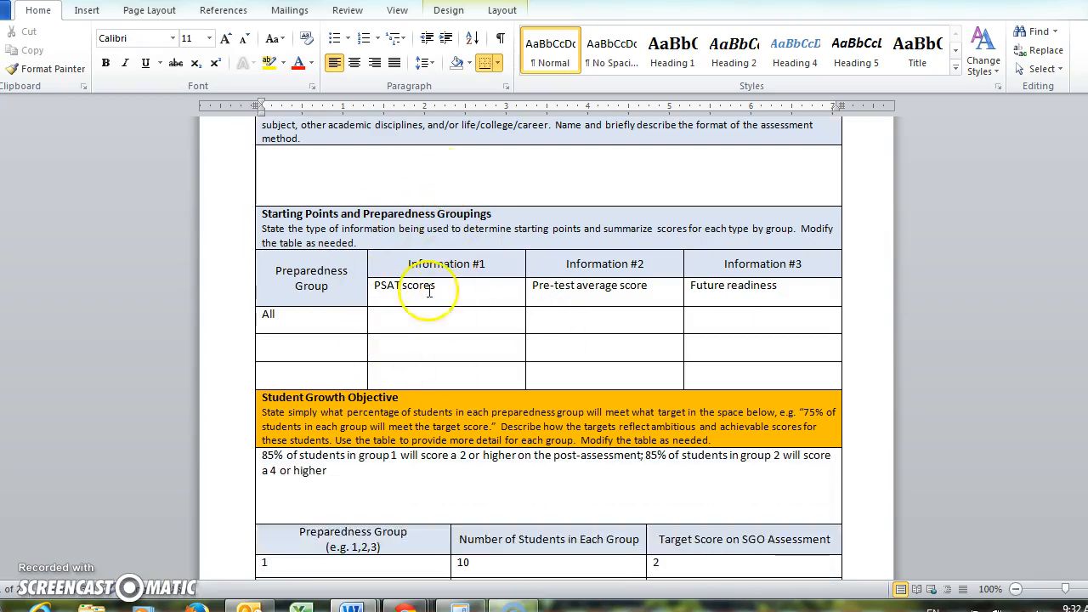
pyautogui.moveTo(284, 313); pyautogui.dragTo(261, 312)
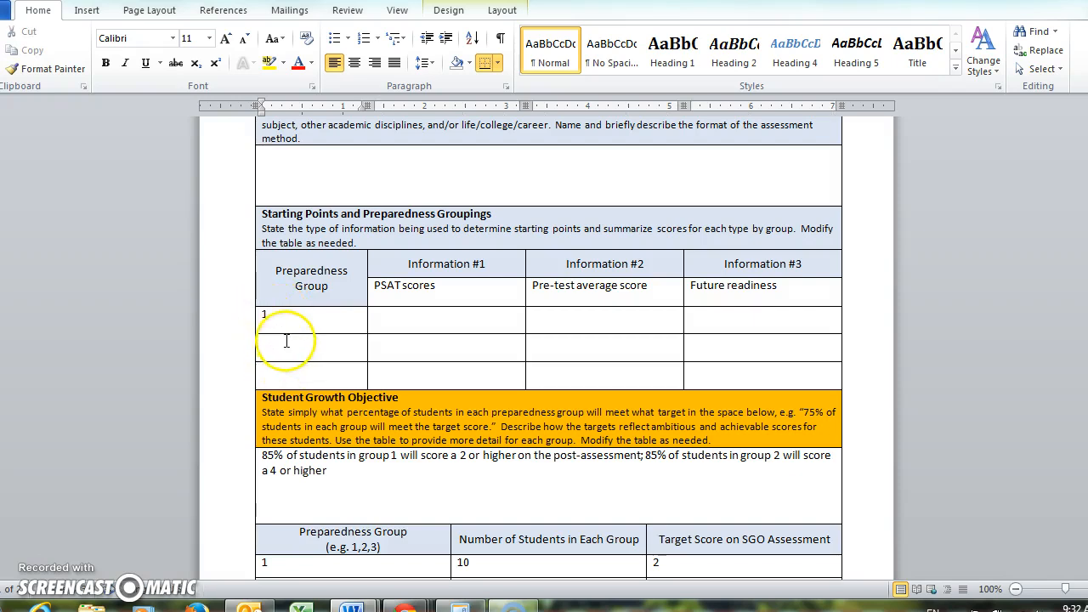
pyautogui.write('2')
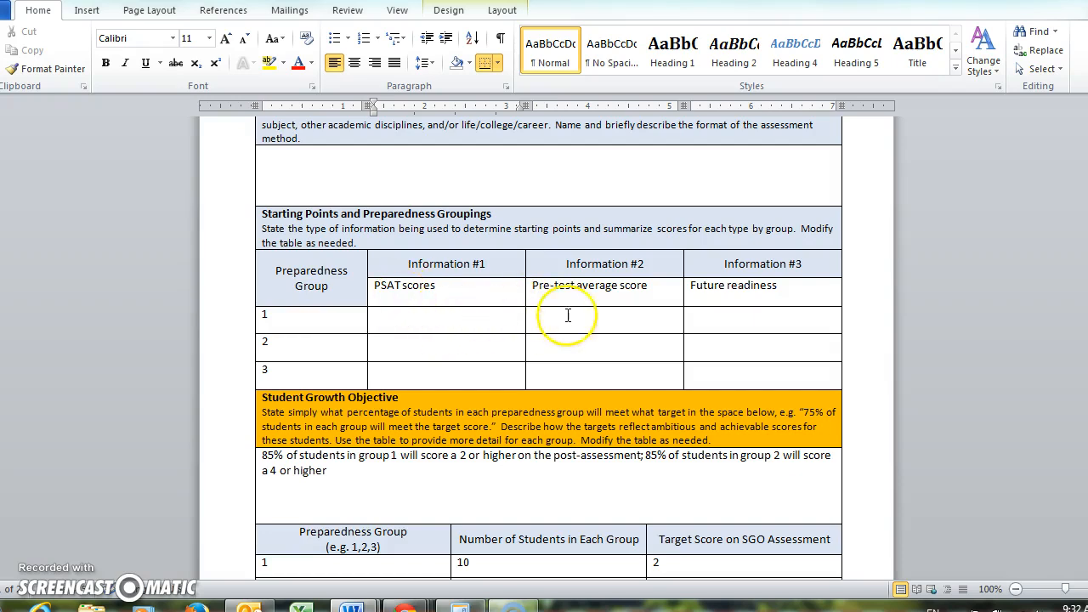
# Step: Examine the pre-test average score and future readiness entries among the information sources in the Starting Points table
pyautogui.moveTo(652, 284); pyautogui.dragTo(533, 287)
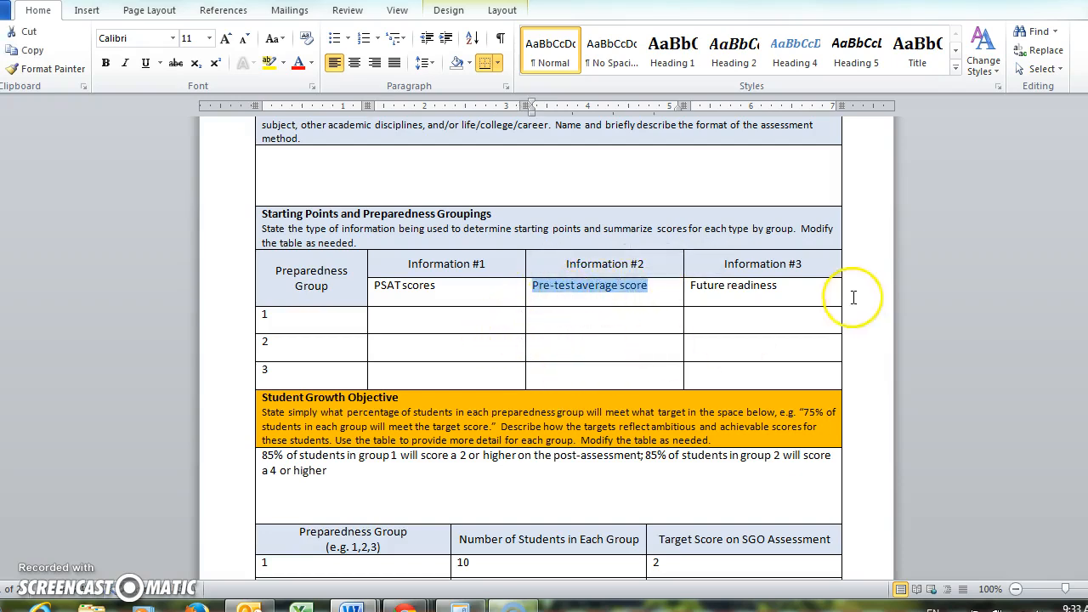
pyautogui.moveTo(776, 287); pyautogui.dragTo(696, 294)
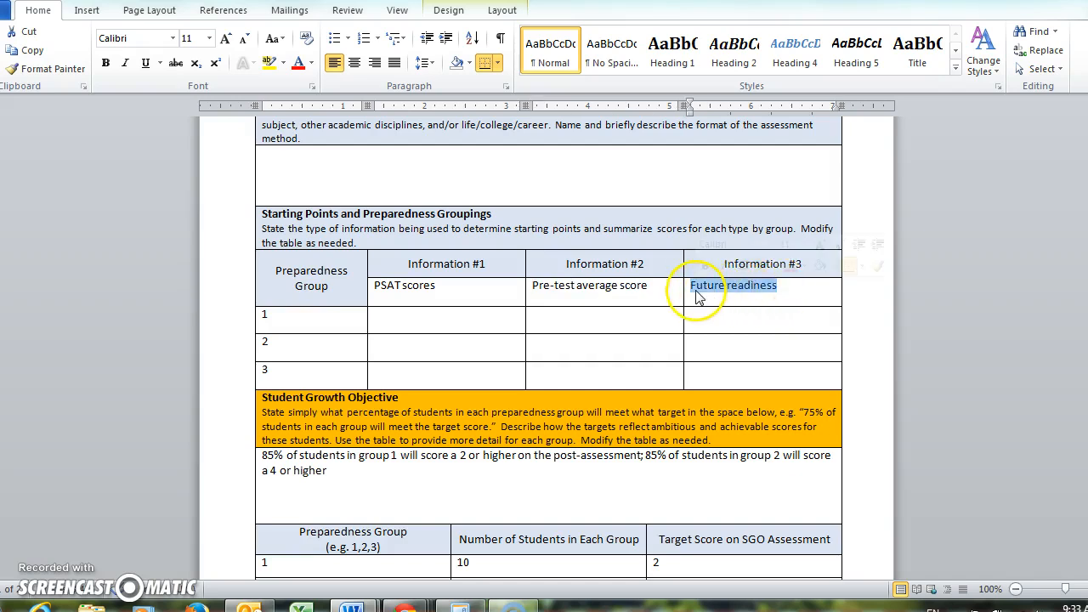
pyautogui.click(787, 291)
pyautogui.moveTo(765, 289); pyautogui.dragTo(699, 295)
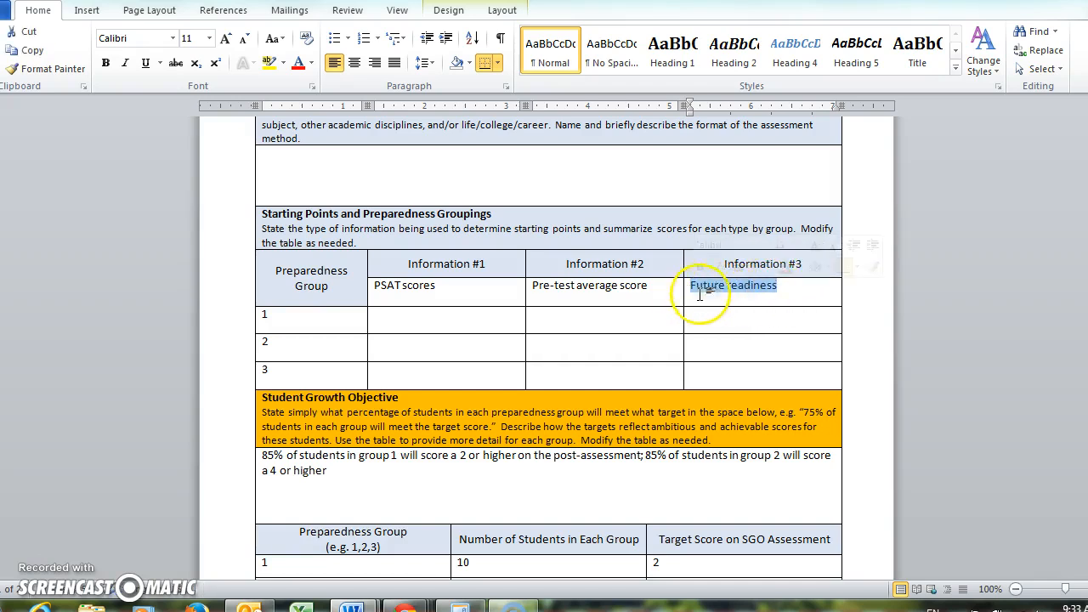
pyautogui.click(777, 299)
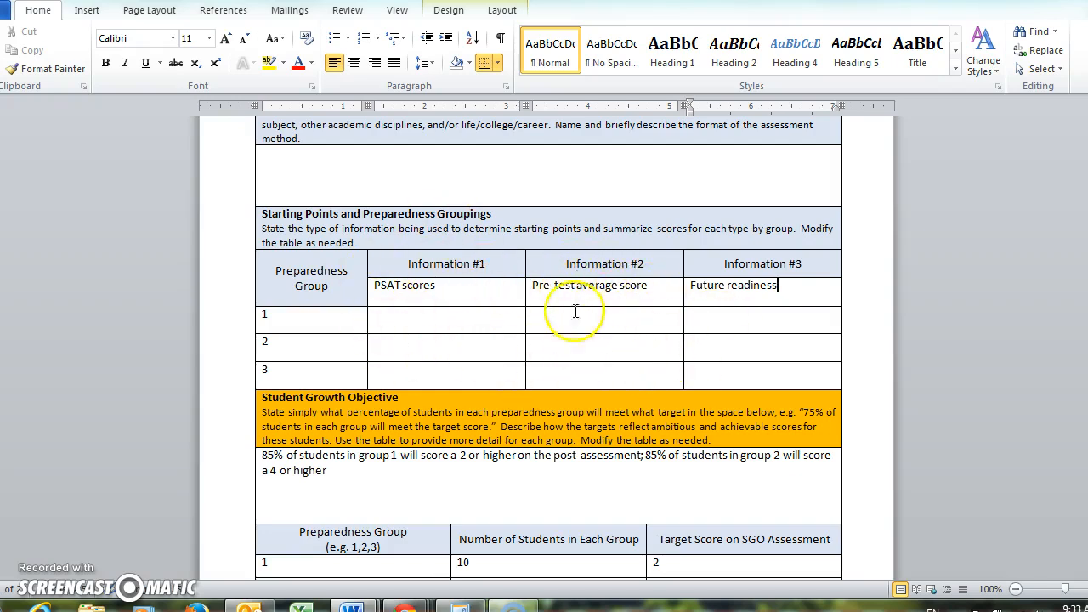
pyautogui.moveTo(532, 285); pyautogui.dragTo(648, 287)
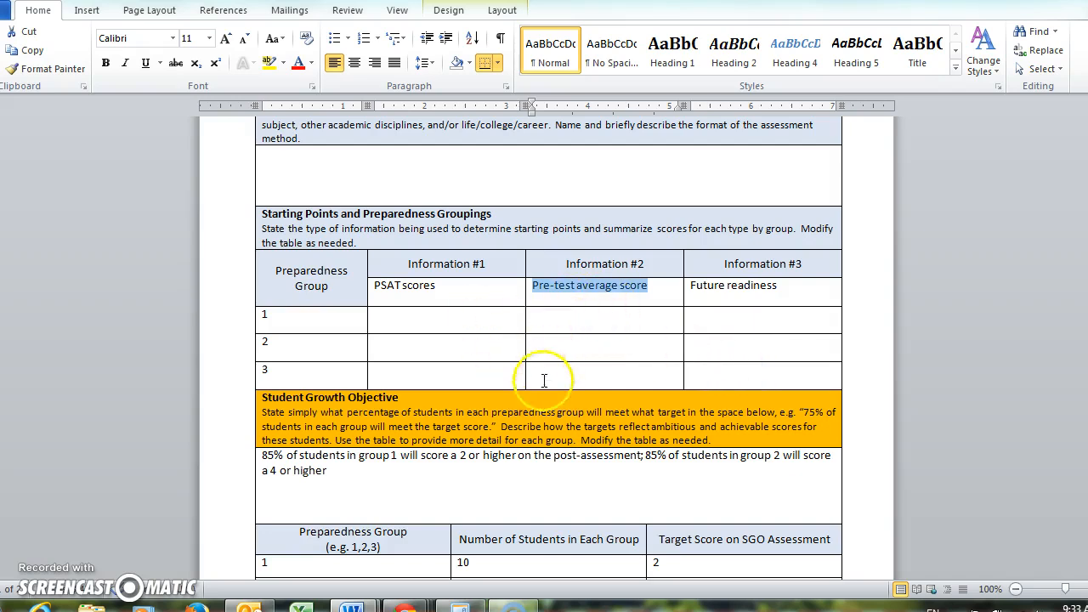
# Step: Select the Information #1 column of the Starting Points table and increase its indent
pyautogui.moveTo(444, 263); pyautogui.dragTo(445, 382)
pyautogui.click(624, 338)
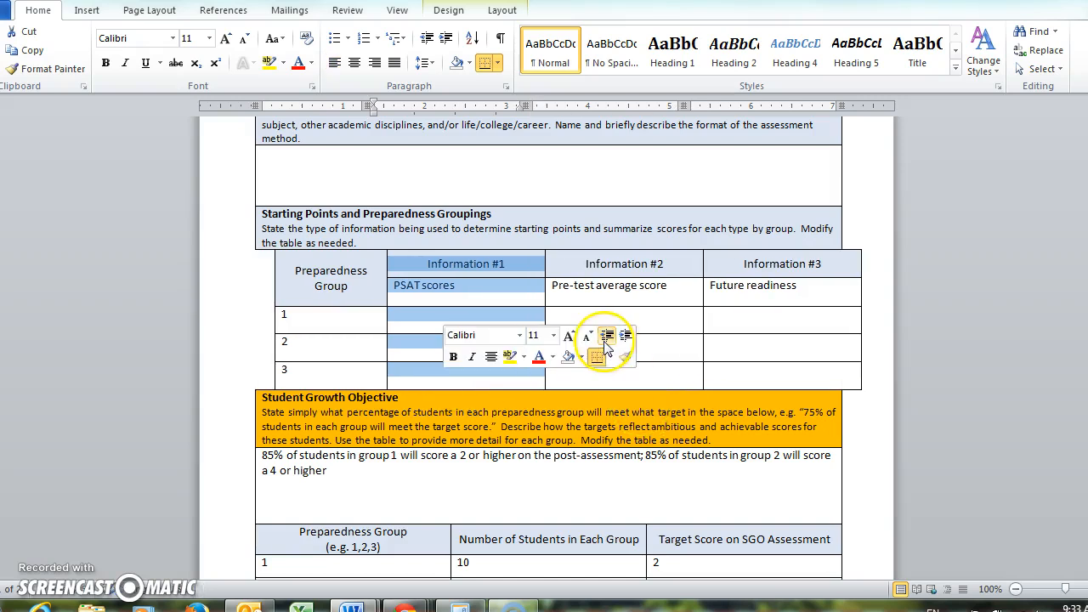
pyautogui.click(451, 309)
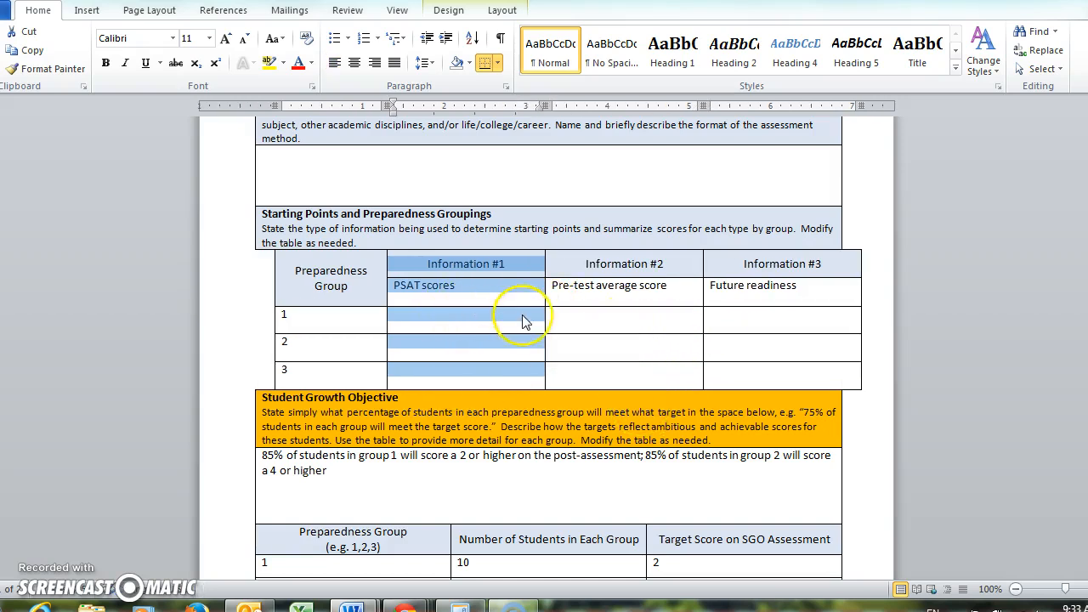
pyautogui.click(469, 322)
# Step: Clear preparedness groups 2 and 3 from the Starting Points table and replace group 1 with "All"
pyautogui.click(286, 315)
pyautogui.moveTo(271, 315); pyautogui.dragTo(249, 317)
pyautogui.moveTo(300, 343); pyautogui.dragTo(216, 350)
pyautogui.press('Delete')
pyautogui.moveTo(290, 371); pyautogui.dragTo(267, 365)
pyautogui.press('Delete')
pyautogui.moveTo(289, 316); pyautogui.dragTo(258, 328)
pyautogui.write('All')
pyautogui.click(716, 318)
# Step: Examine the Student Growth Objective instructions and compare them with the objective statement written for groups 1 and 2
pyautogui.scroll(-4, 477, 340)
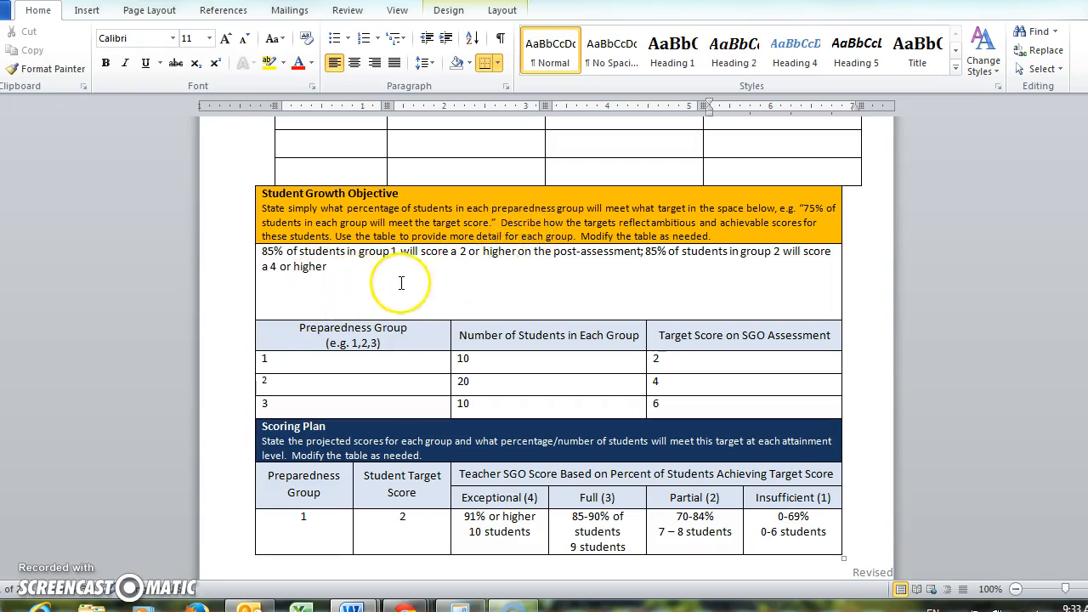
pyautogui.moveTo(320, 208); pyautogui.dragTo(492, 222)
pyautogui.moveTo(262, 253); pyautogui.dragTo(359, 271)
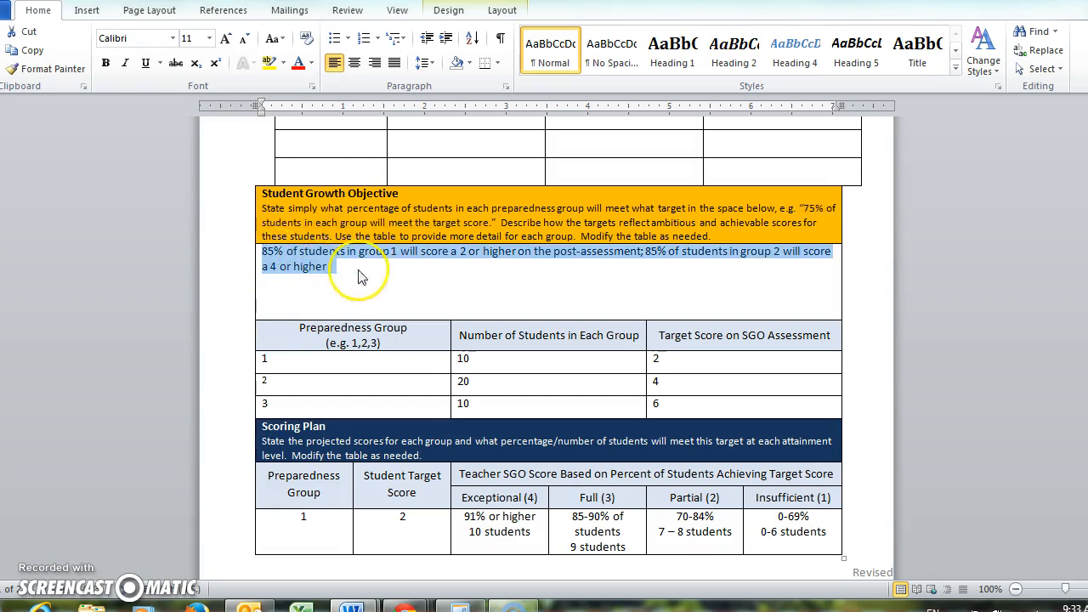
pyautogui.click(597, 236)
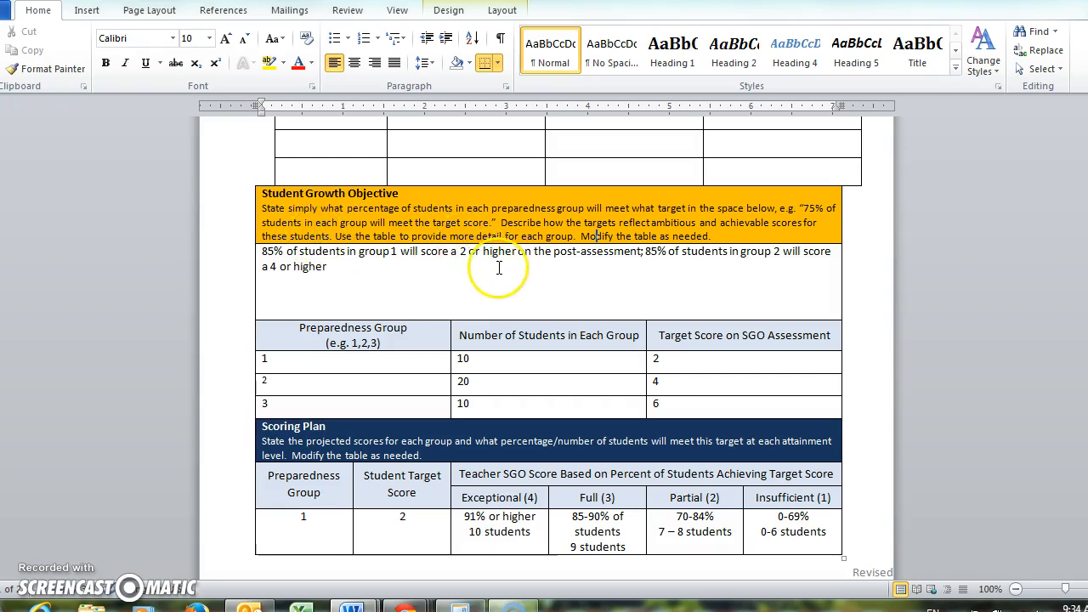
pyautogui.moveTo(502, 223); pyautogui.dragTo(330, 237)
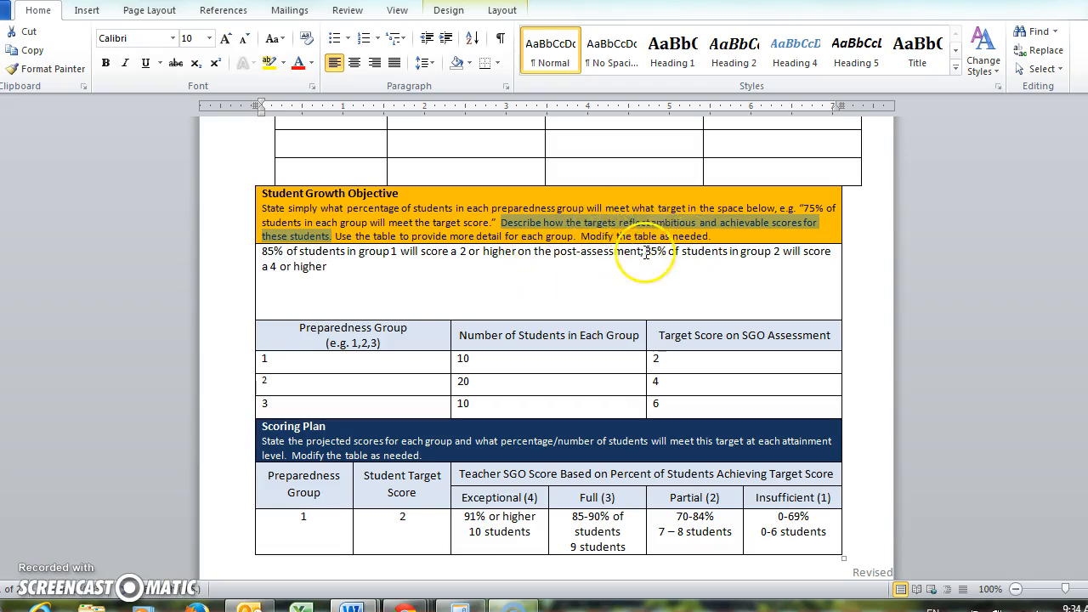
pyautogui.click(454, 272)
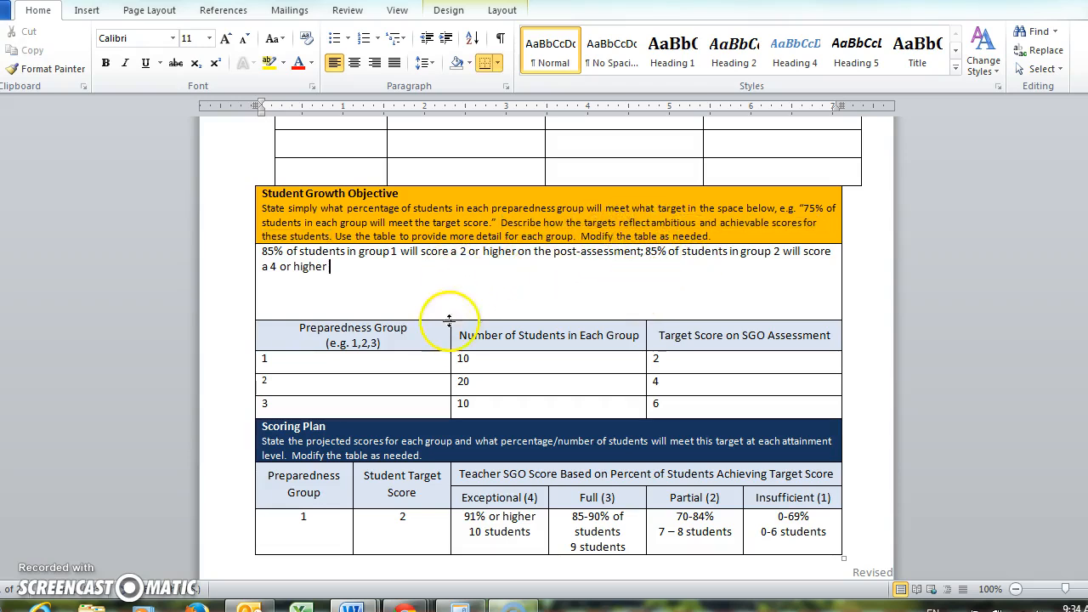
pyautogui.click(262, 252)
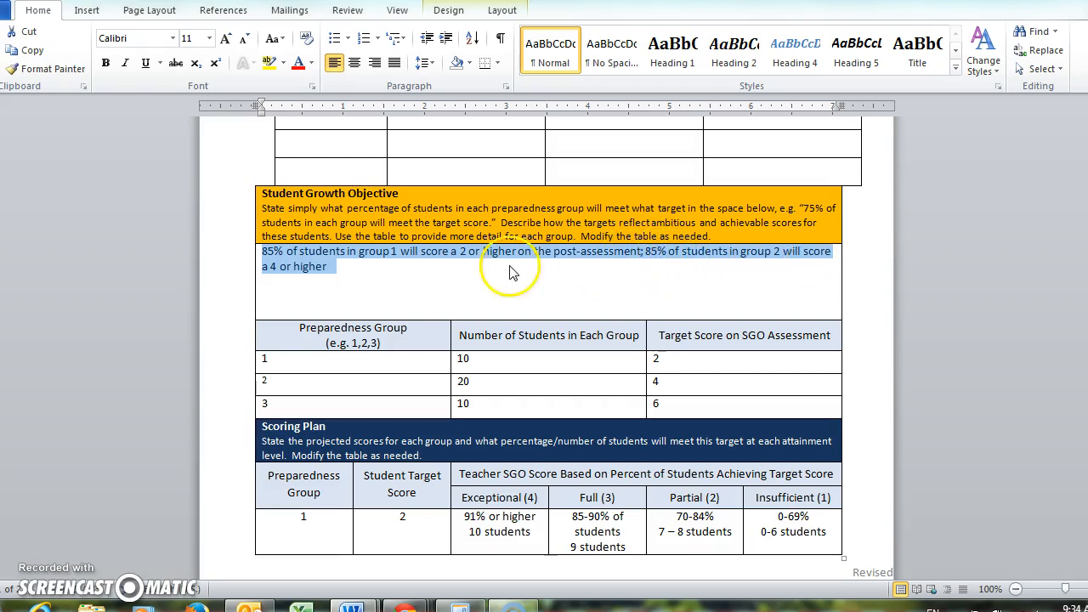
pyautogui.click(467, 287)
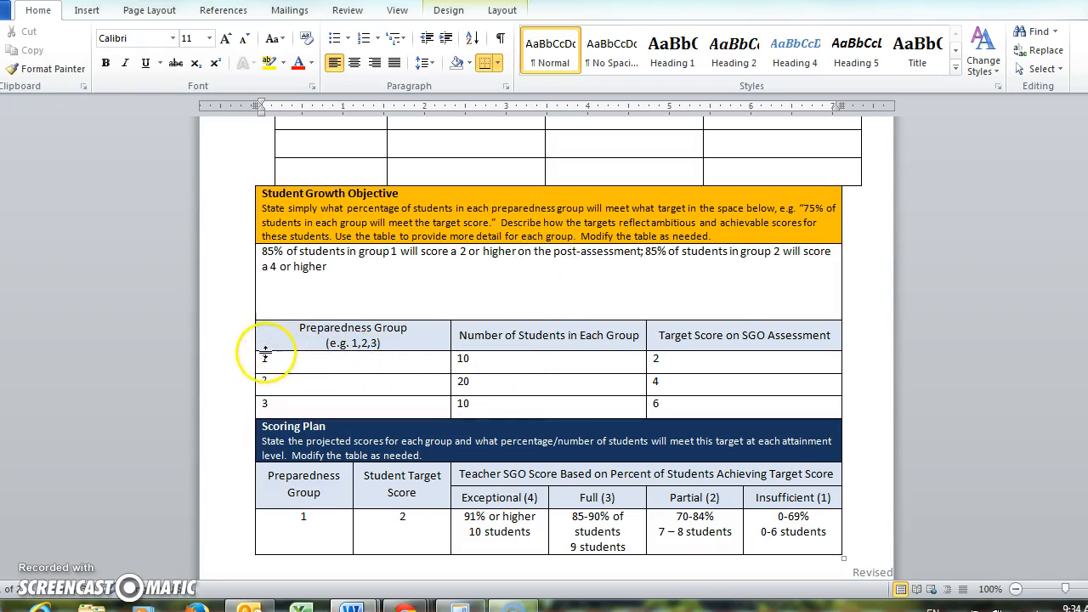
# Step: Examine the preparedness groups, student numbers and target scores in the Student Growth Objective table
pyautogui.moveTo(267, 364); pyautogui.dragTo(280, 413)
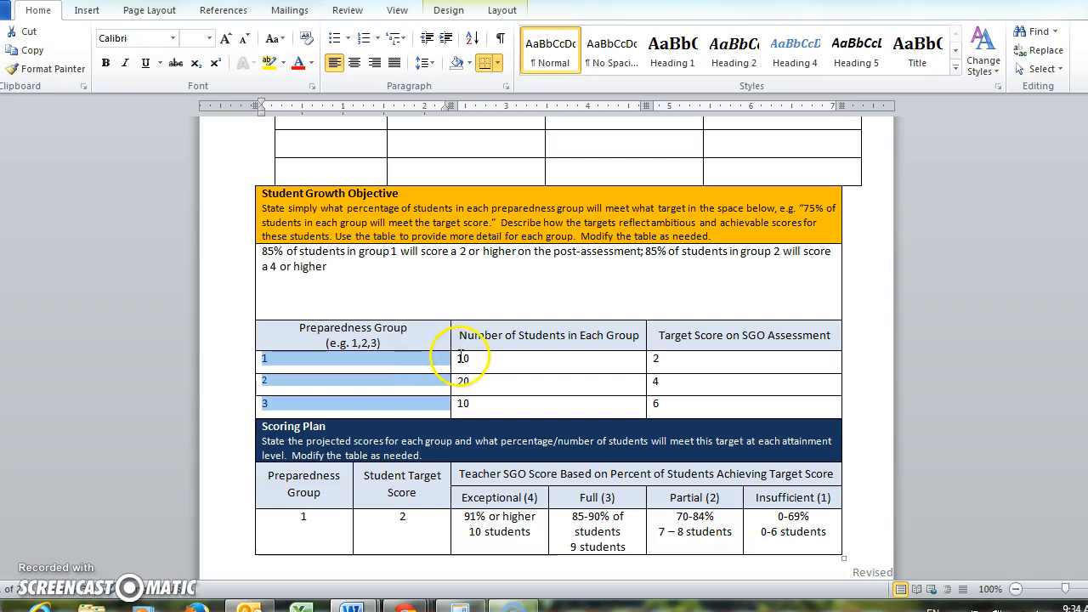
pyautogui.moveTo(460, 357); pyautogui.dragTo(461, 400)
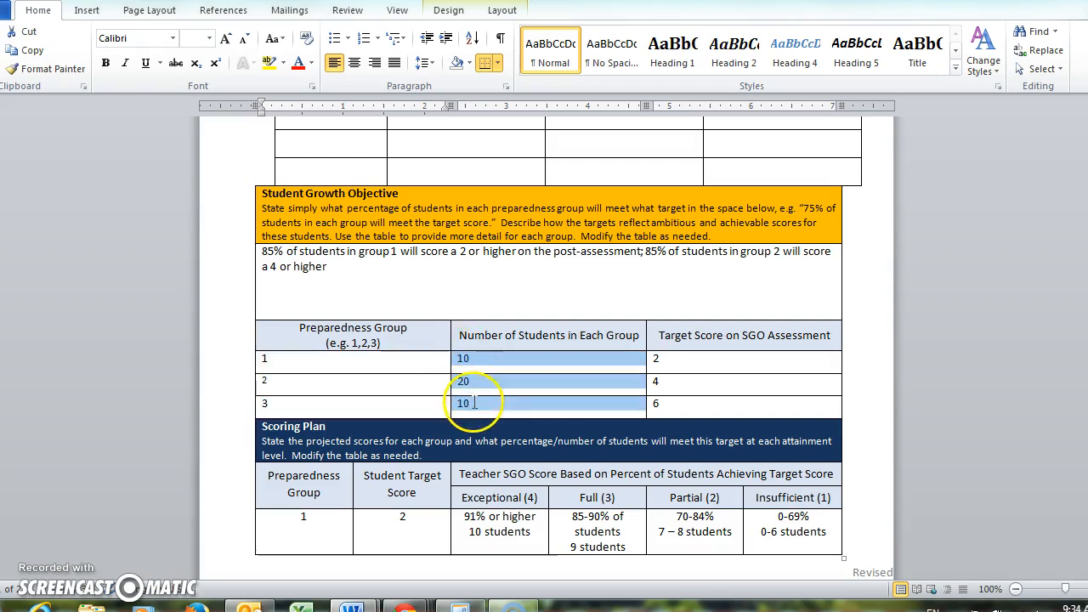
pyautogui.click(478, 401)
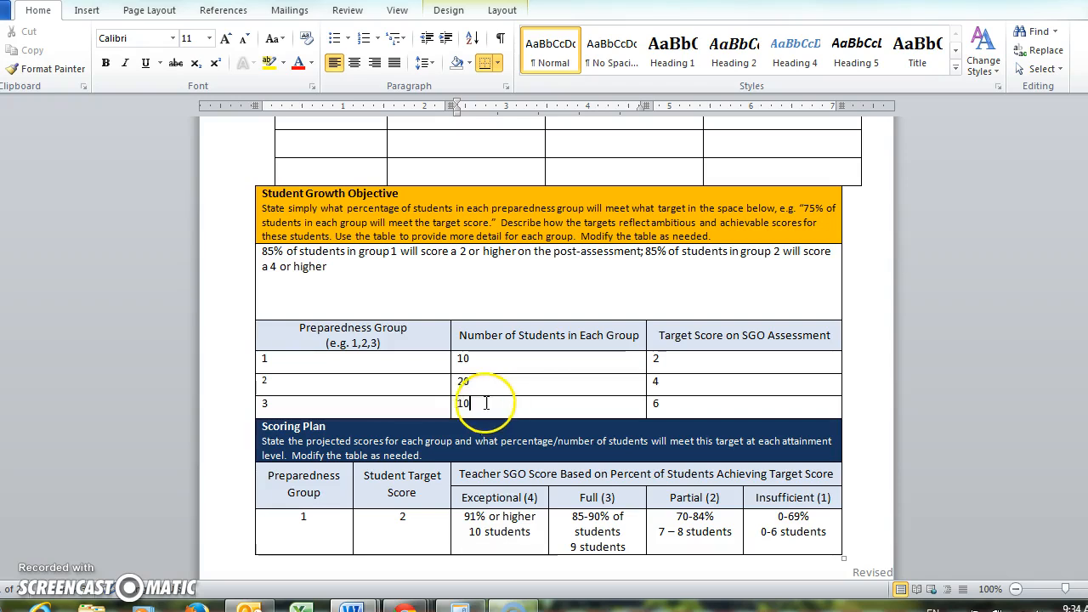
pyautogui.click(487, 407)
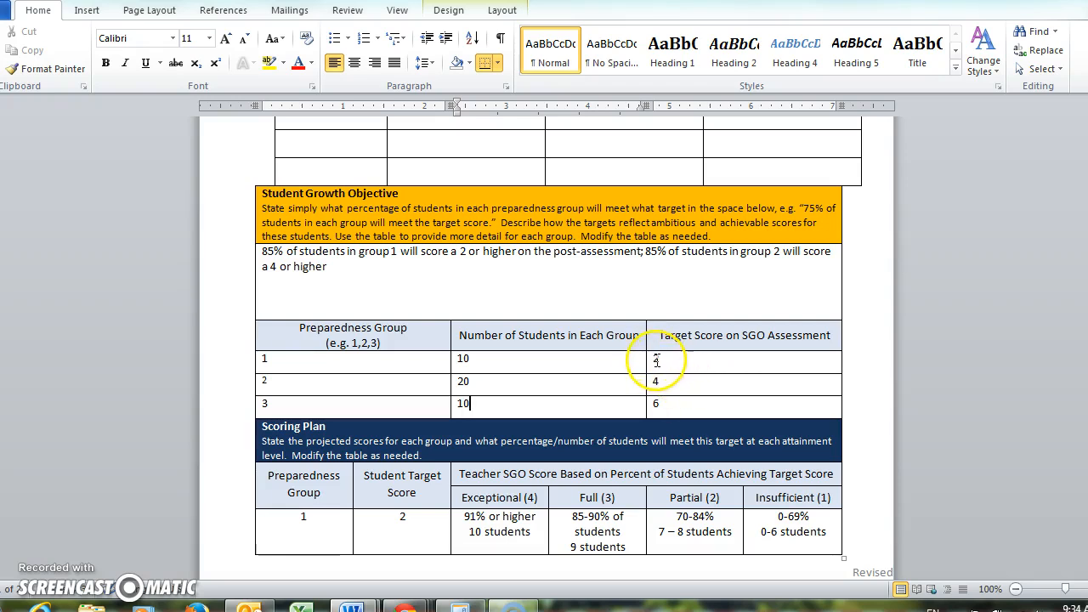
pyautogui.moveTo(655, 360); pyautogui.dragTo(660, 408)
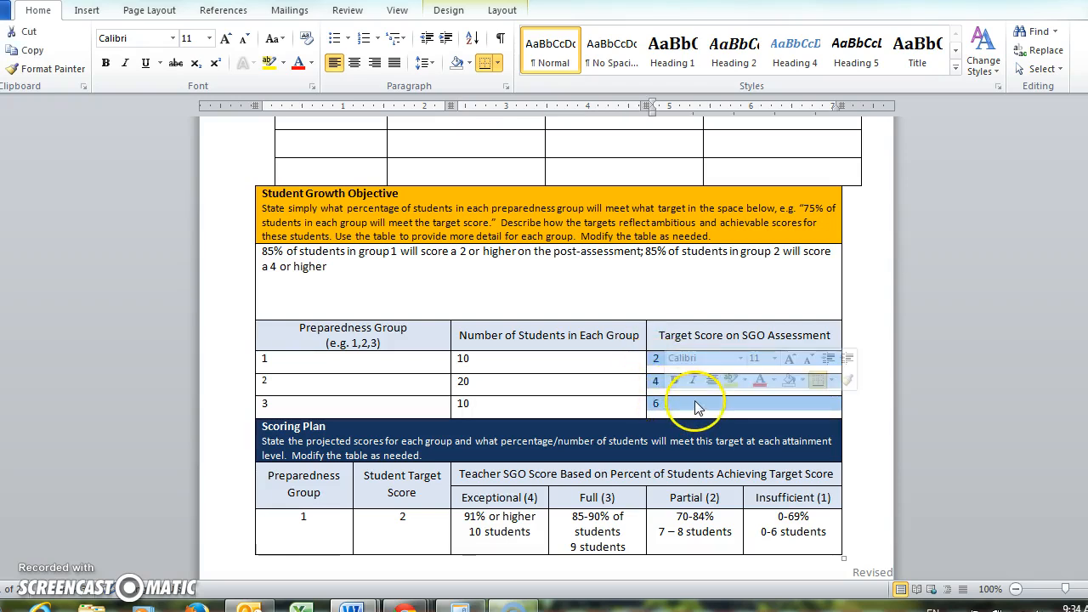
pyautogui.click(680, 407)
# Step: Compare the written objective statement with the target scores listed for each preparedness group
pyautogui.scroll(-2, 692, 382)
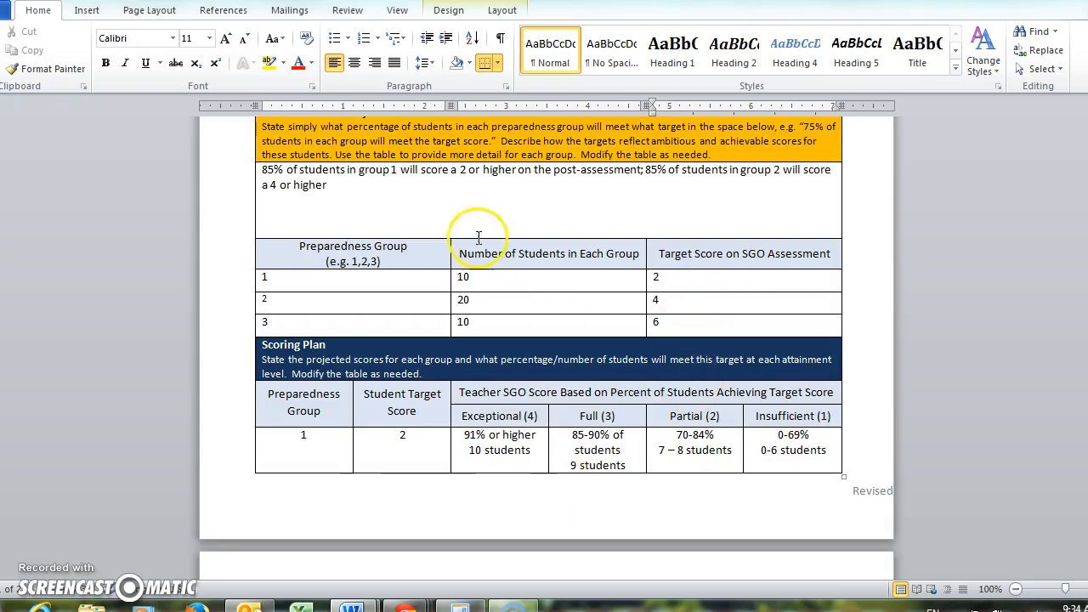
pyautogui.click(364, 169)
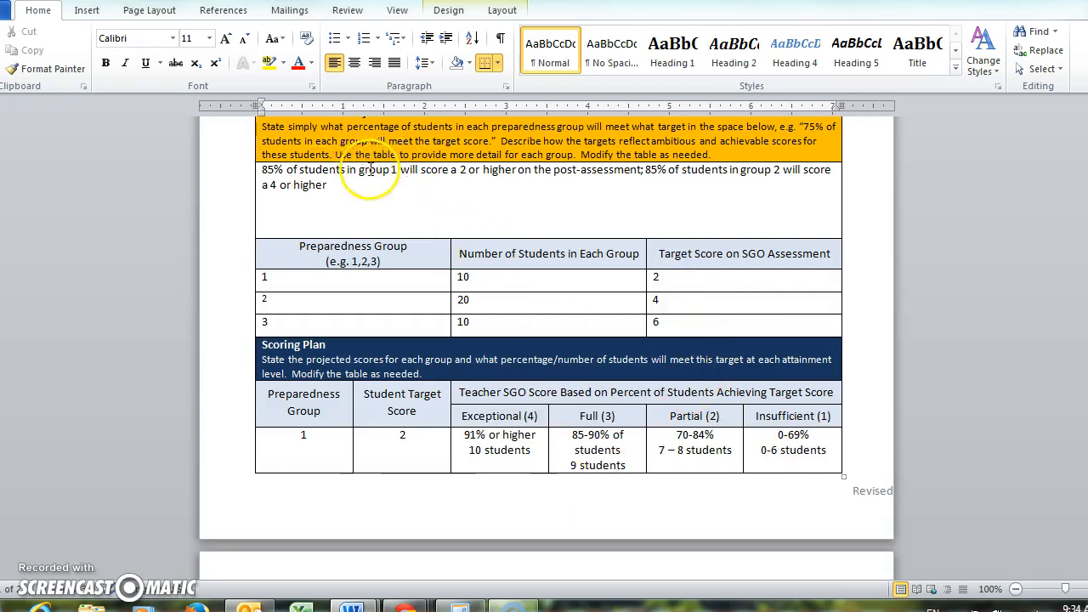
pyautogui.moveTo(264, 173); pyautogui.dragTo(517, 223)
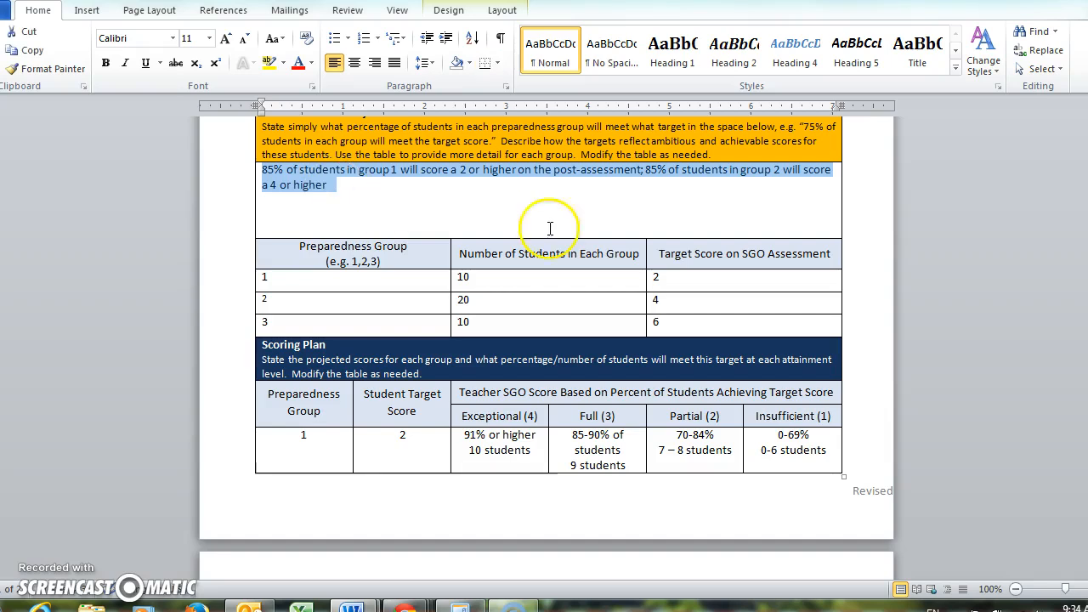
pyautogui.moveTo(655, 279); pyautogui.dragTo(667, 318)
pyautogui.click(667, 324)
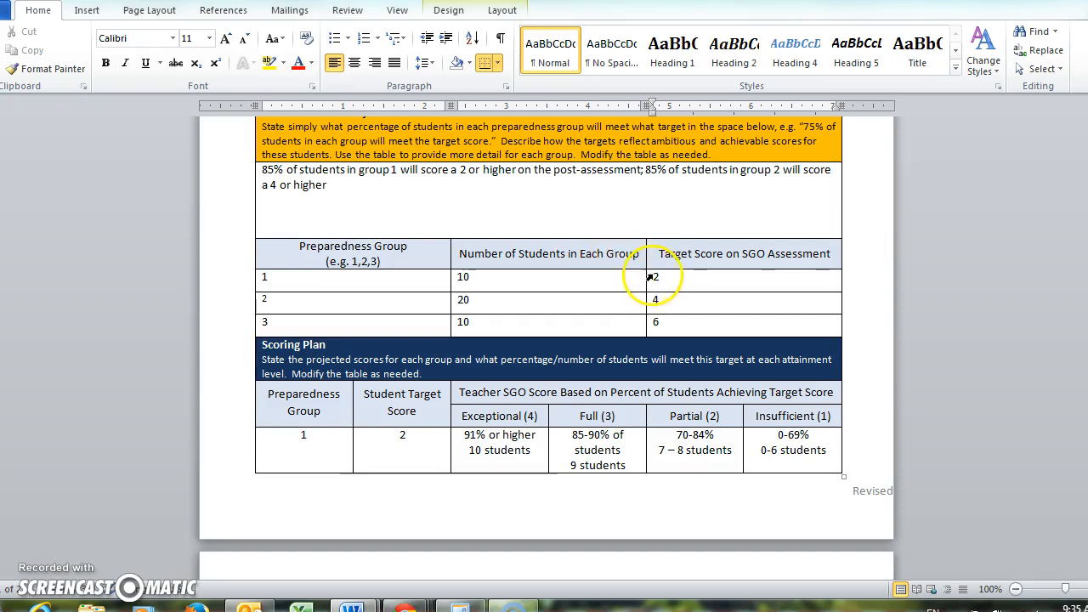
pyautogui.click(660, 304)
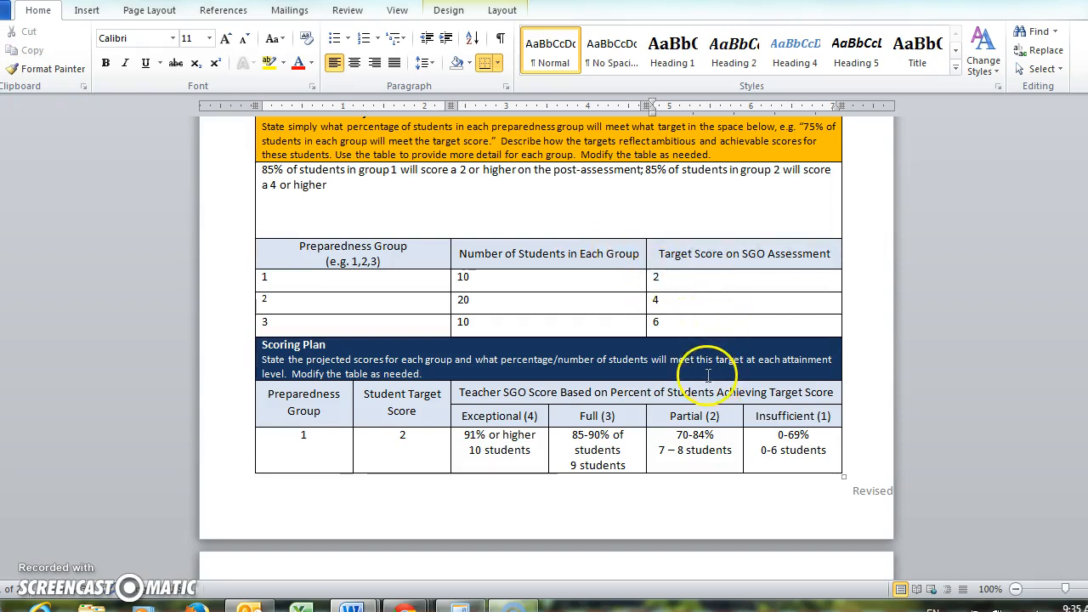
# Step: Add blank lines below group 3 in the Student Growth Objective table to push the whole Scoring Plan onto the next page
pyautogui.scroll(-4, 706, 376)
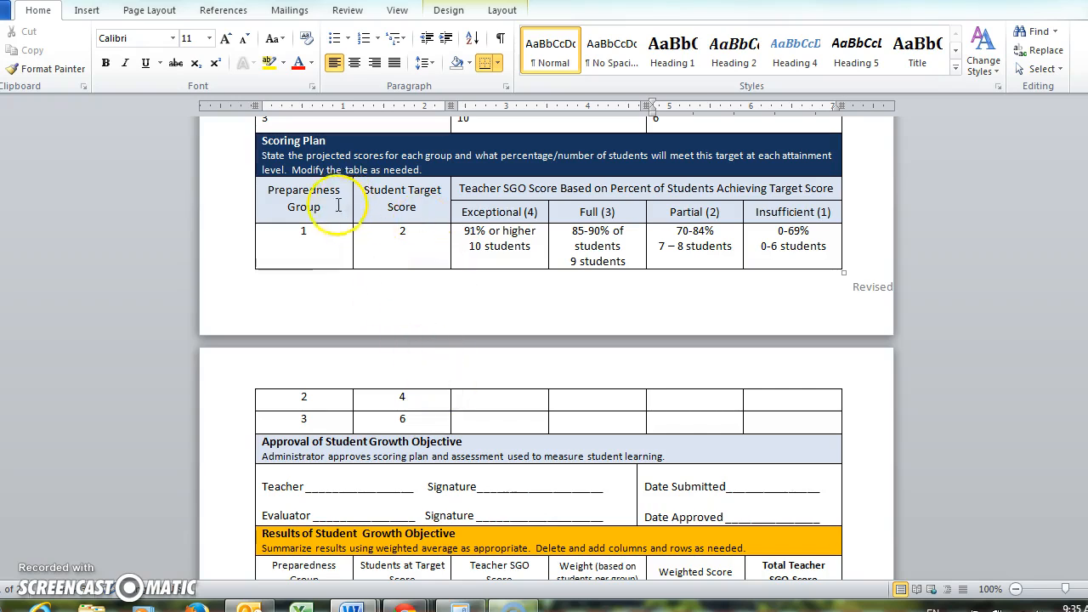
pyautogui.click(321, 125)
pyautogui.press('Return')
pyautogui.press('Return')
pyautogui.press('Return')
pyautogui.press('Return')
pyautogui.press('Return')
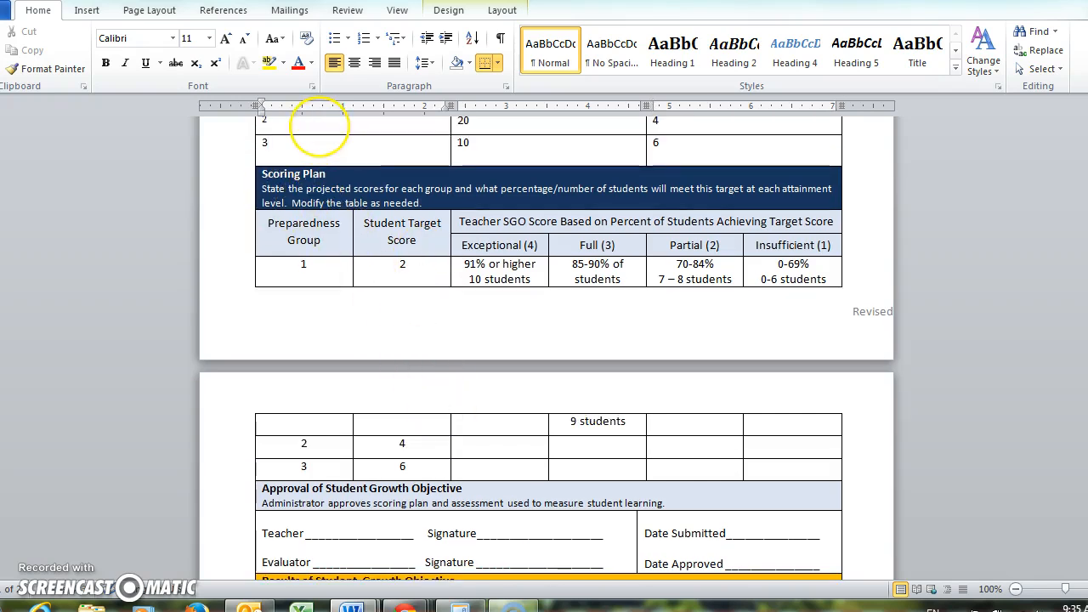
pyautogui.press('Return')
pyautogui.press('Return')
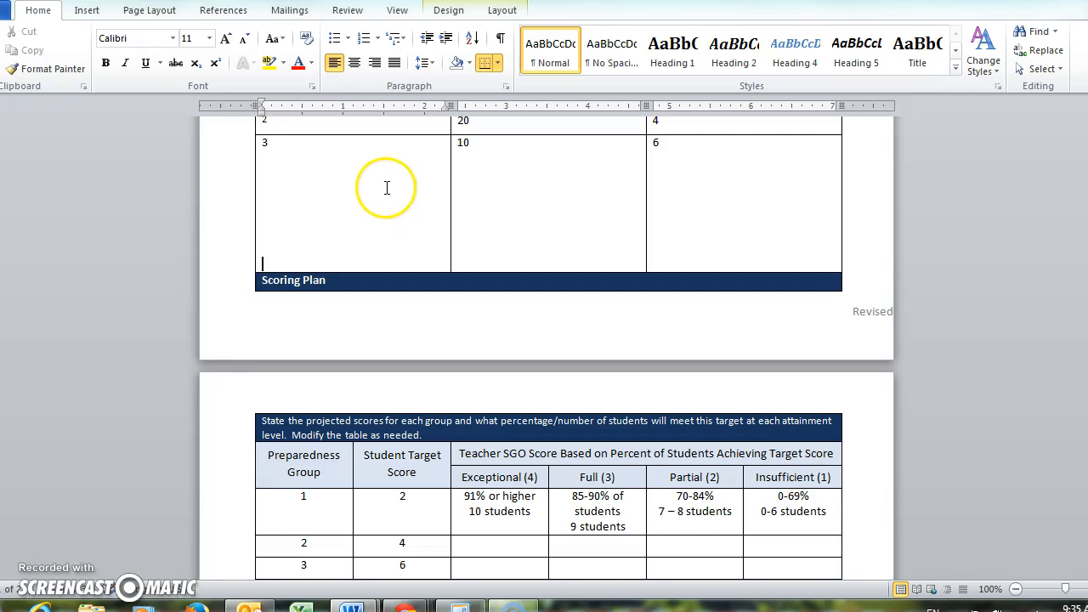
pyautogui.press('Return')
pyautogui.scroll(-4, 440, 371)
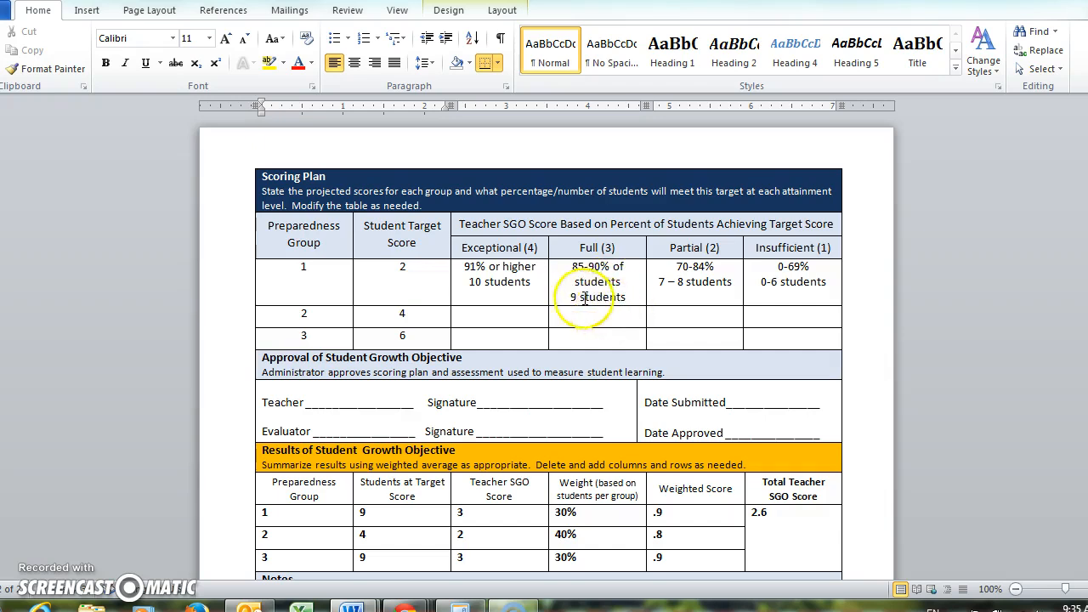
# Step: Review group 1's Full (3) entry in the Scoring Plan and change its Partial (2) percentage range to 55-84%
pyautogui.moveTo(572, 297); pyautogui.dragTo(614, 296)
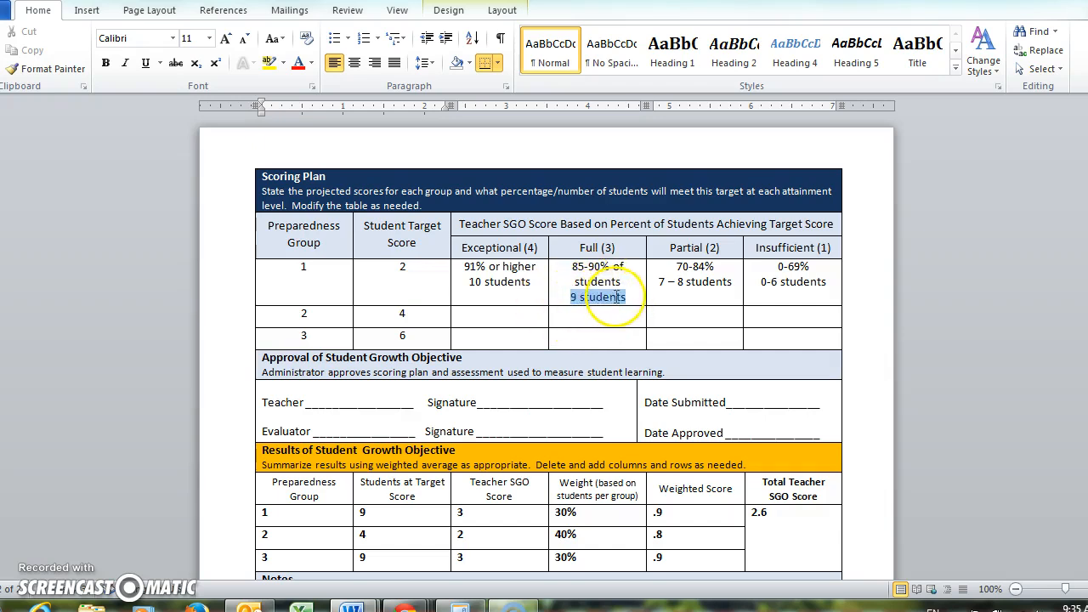
pyautogui.click(649, 314)
pyautogui.click(612, 298)
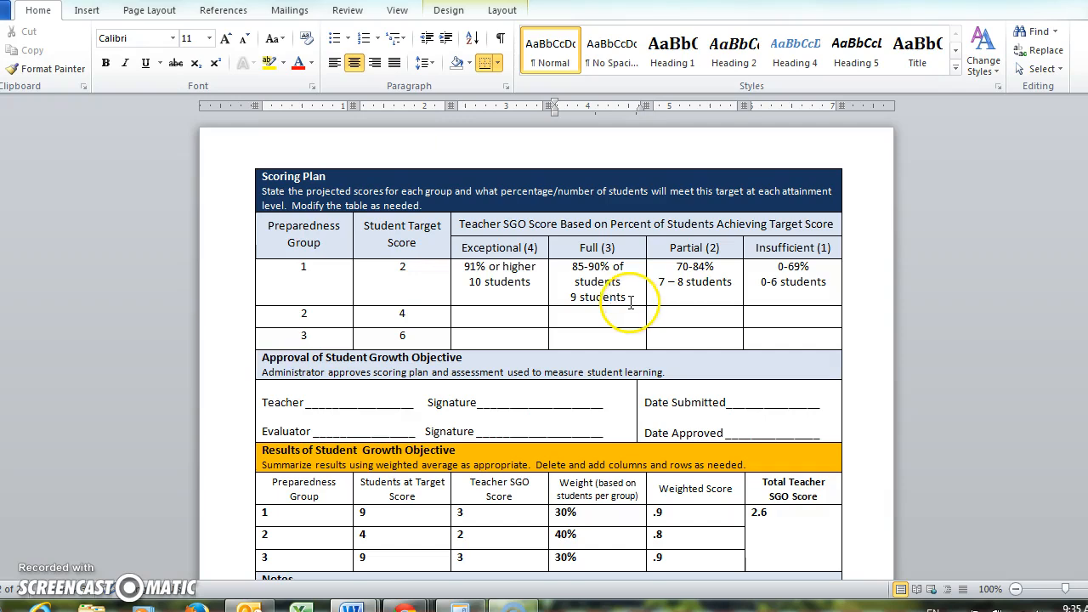
pyautogui.click(680, 266)
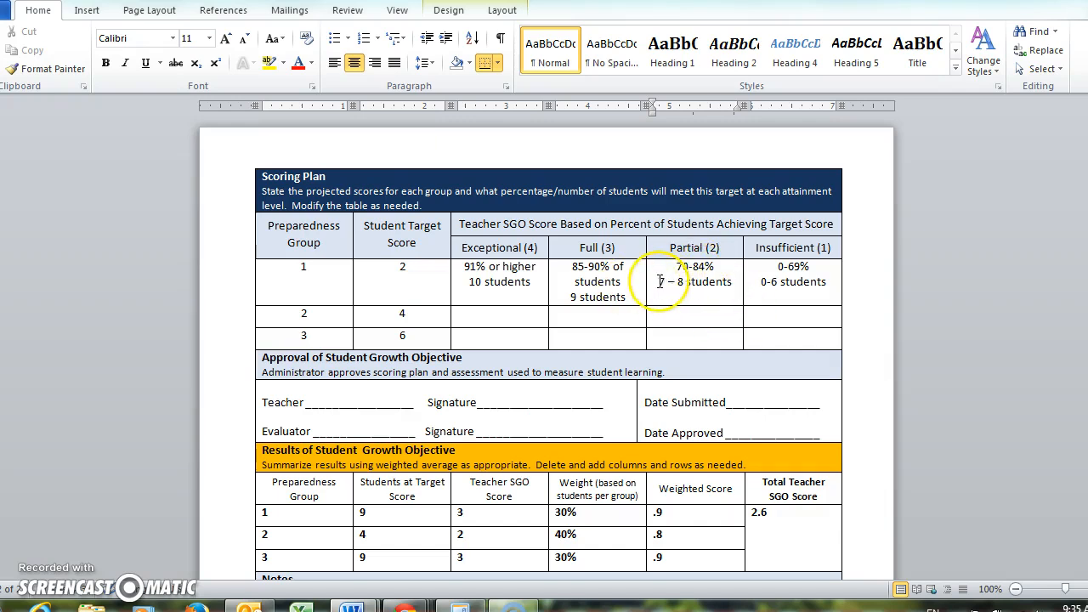
pyautogui.click(702, 282)
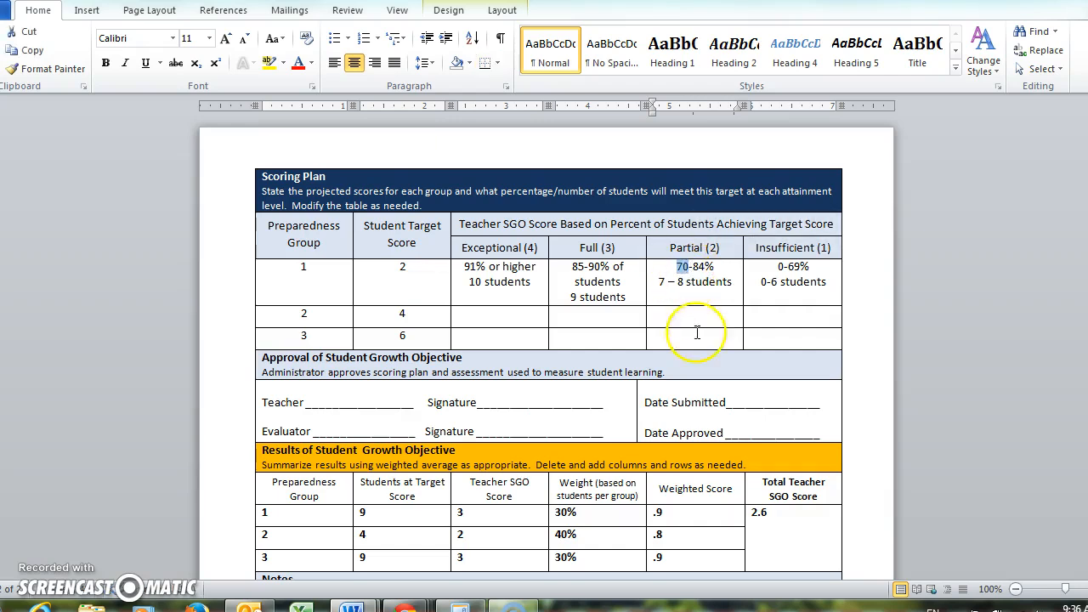
pyautogui.write('55')
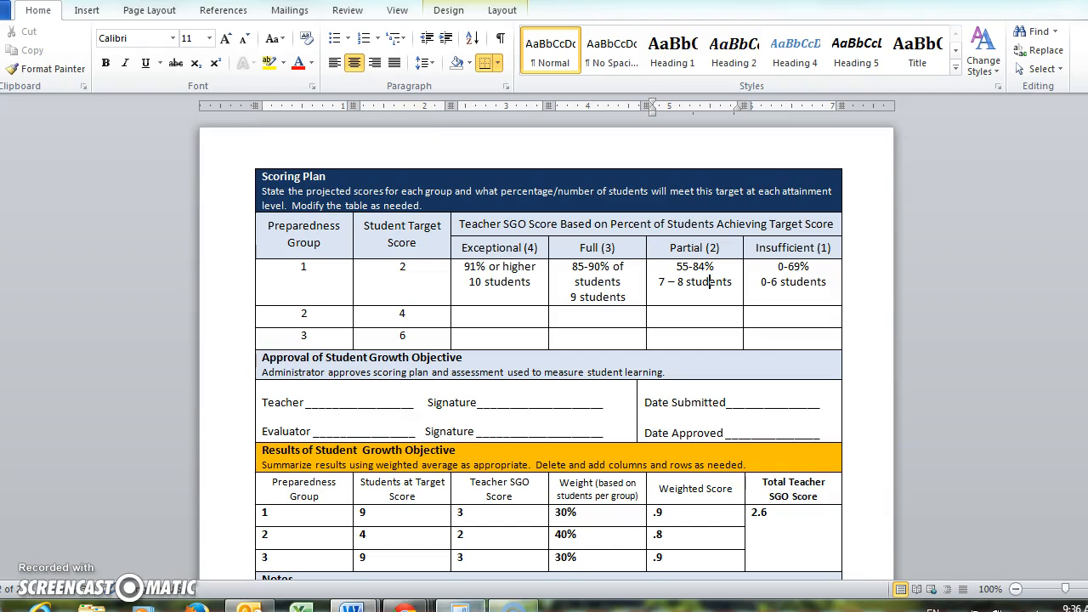
# Step: Consult Calculator, and set group 1's student counts to 6 – 8 for Partial (2) and 0-5 for Insufficient (1)
pyautogui.click(460, 608)
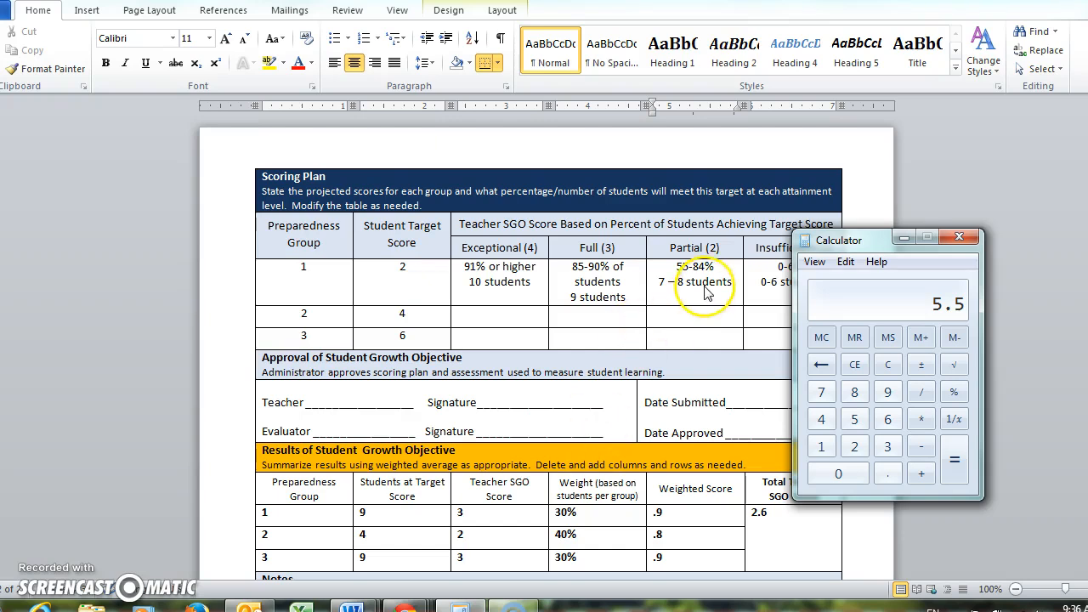
pyautogui.click(645, 298)
pyautogui.click(660, 282)
pyautogui.press('BackSpace')
pyautogui.write('6')
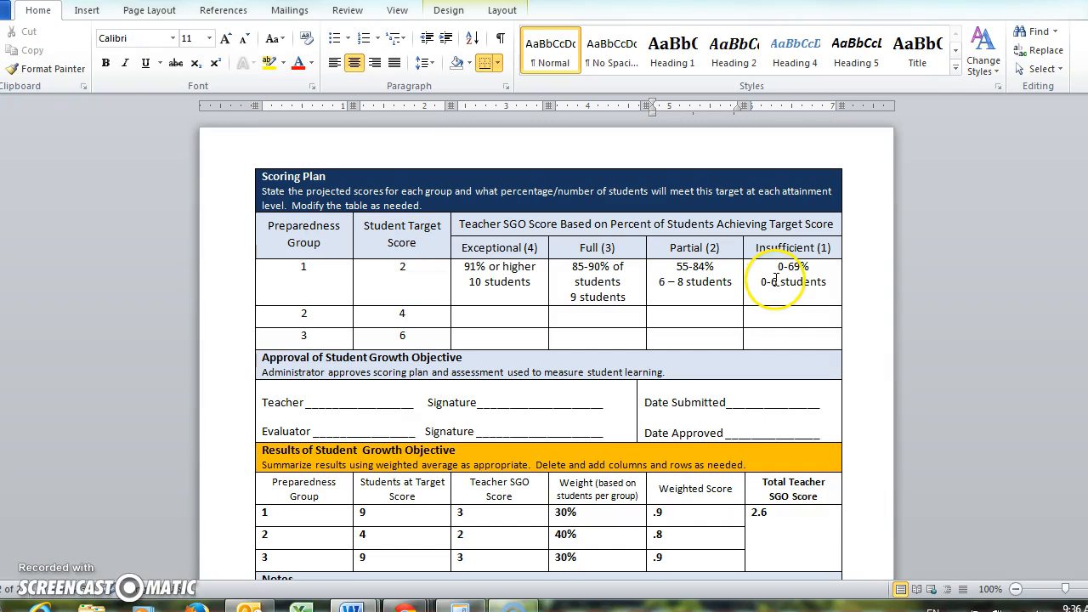
pyautogui.moveTo(771, 281); pyautogui.dragTo(777, 289)
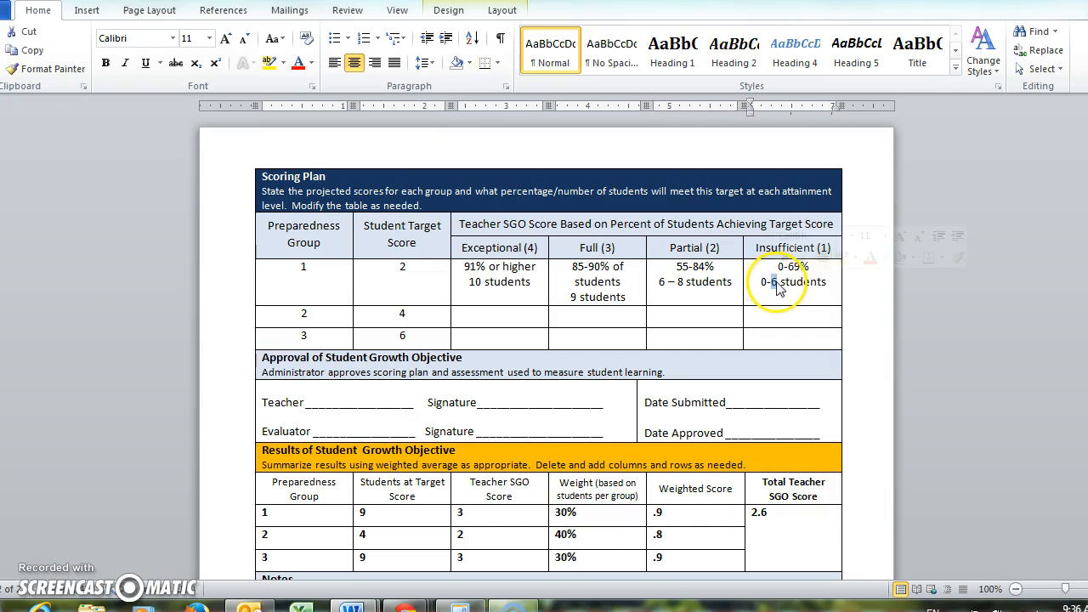
pyautogui.write('5')
# Step: Enter "85-90% of students" under Full (3) for groups 2 and 3, checking the percentage against the objective statement
pyautogui.click(605, 316)
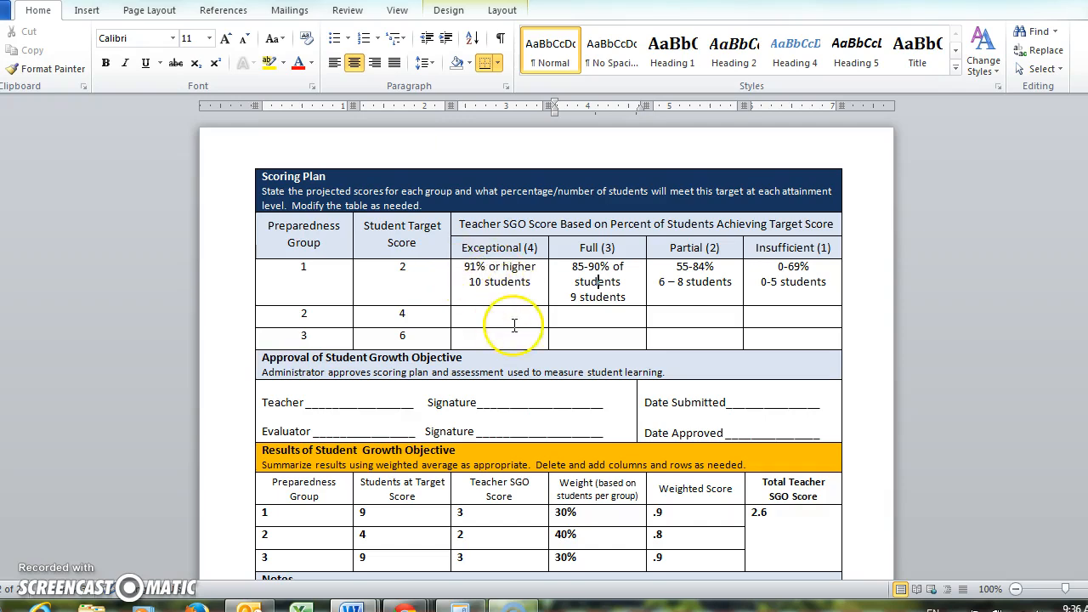
pyautogui.click(468, 313)
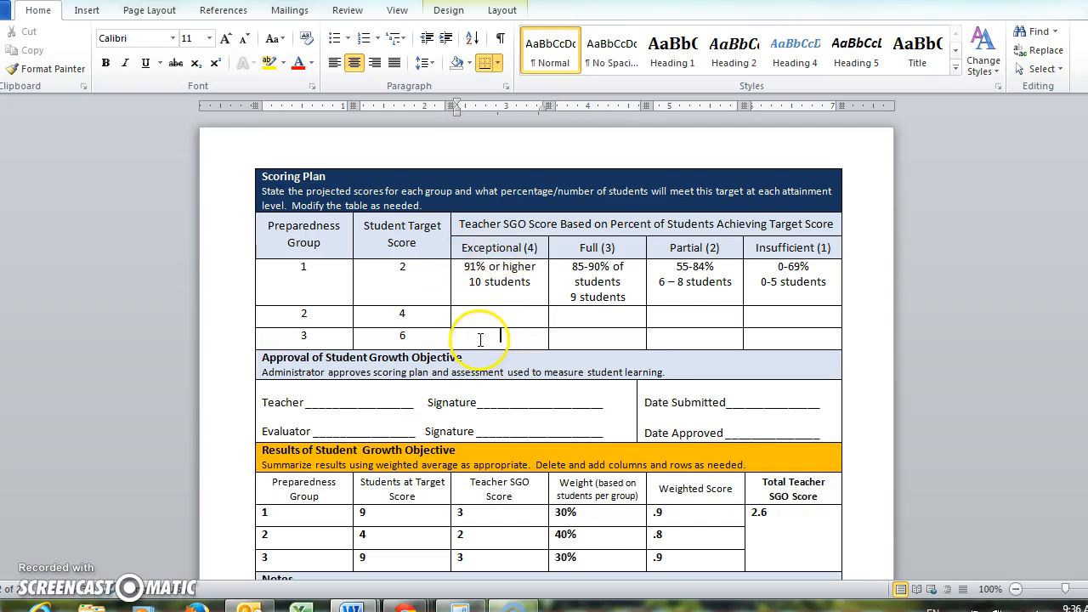
pyautogui.click(595, 312)
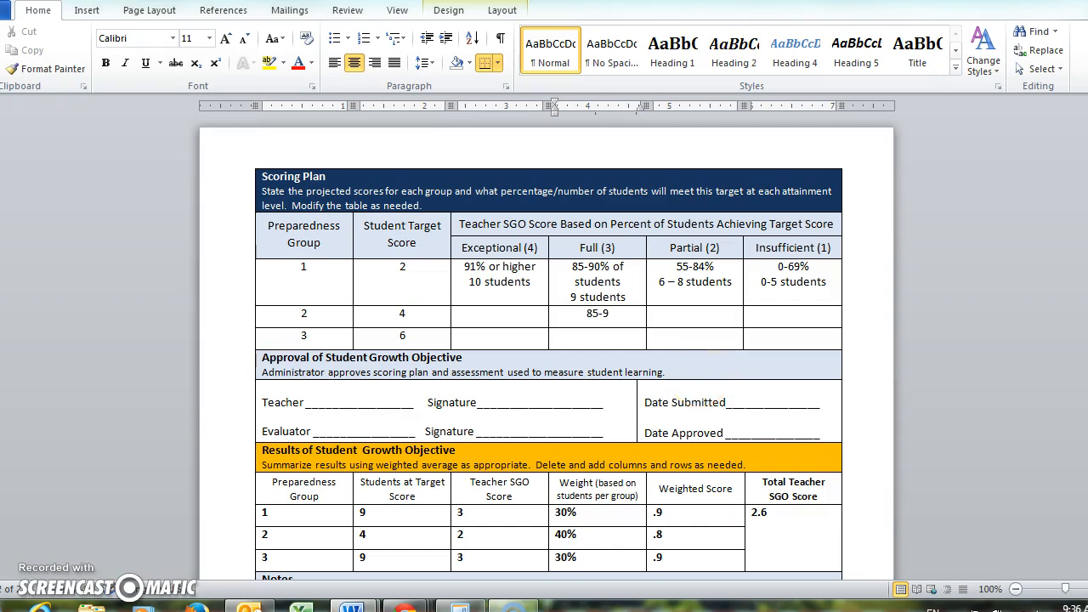
pyautogui.scroll(20, 687, 350)
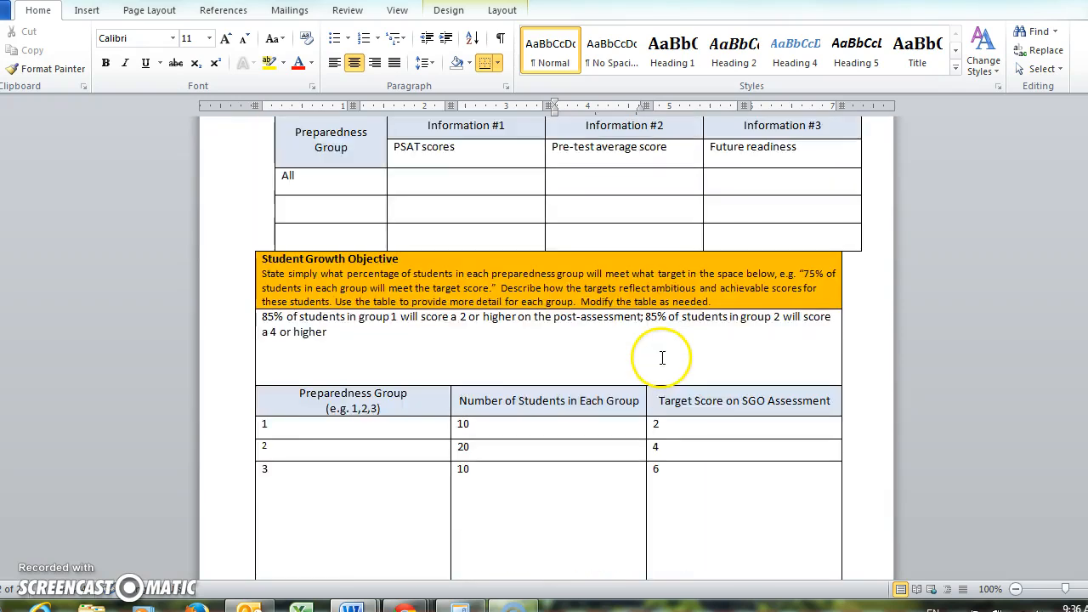
pyautogui.scroll(-6, 662, 358)
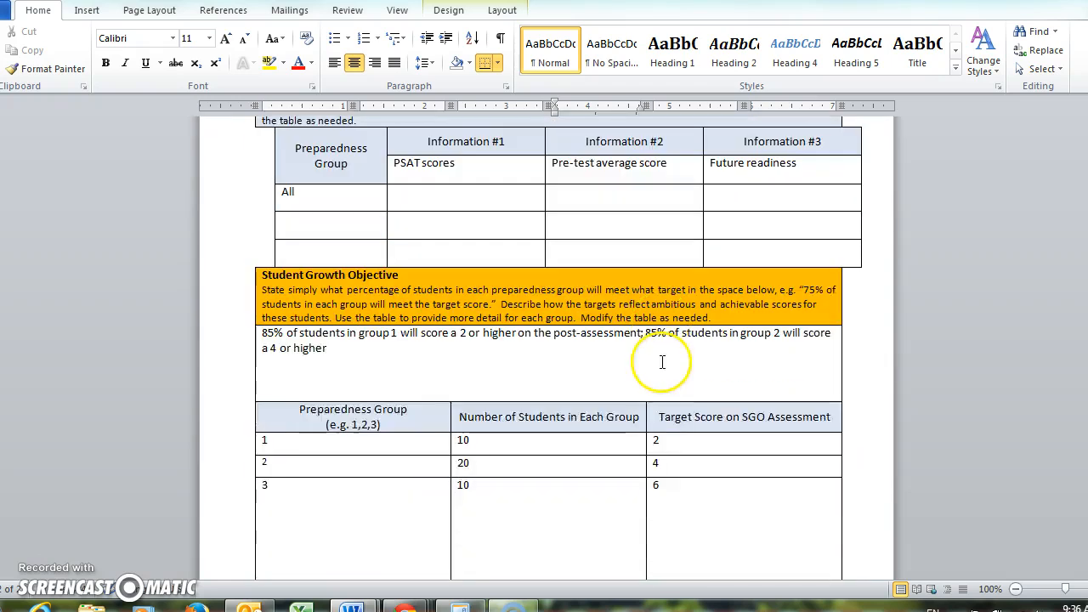
pyautogui.click(261, 333)
pyautogui.click(335, 355)
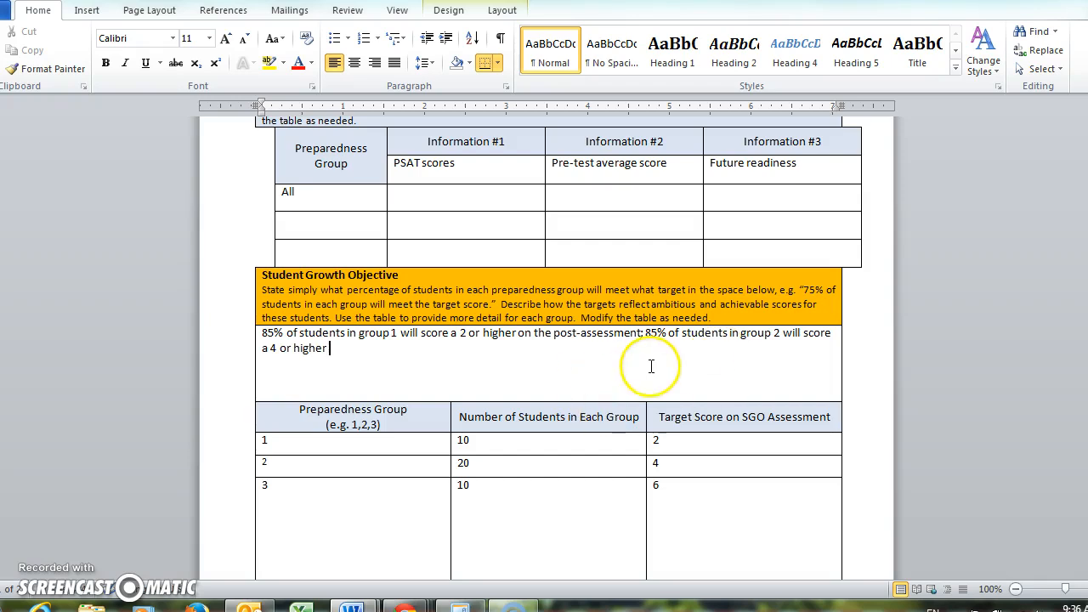
pyautogui.scroll(-3, 577, 332)
pyautogui.scroll(-10, 590, 231)
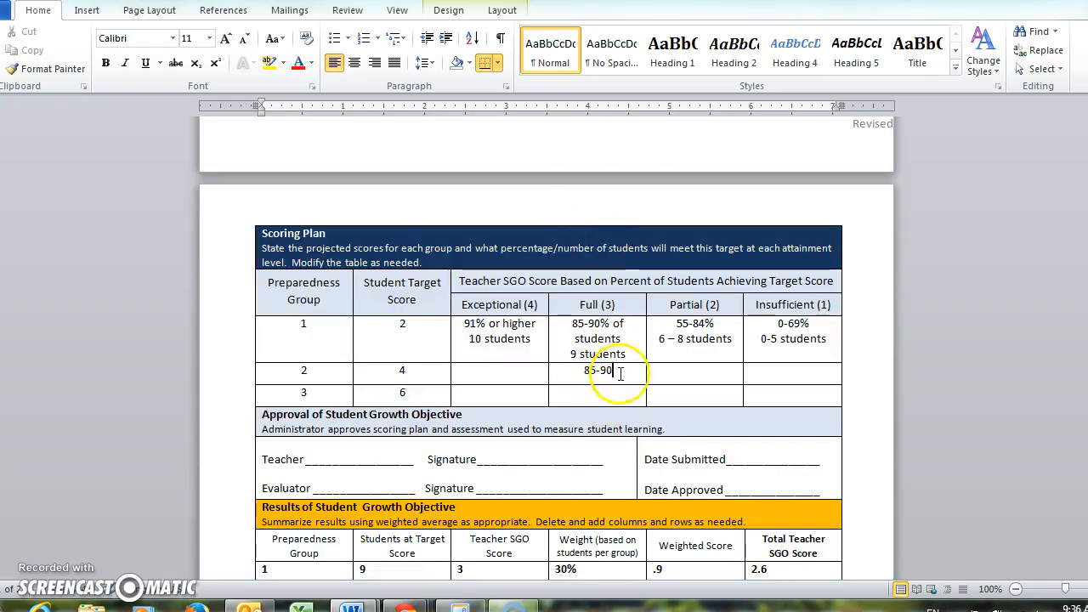
pyautogui.click(613, 368)
pyautogui.write('% of students')
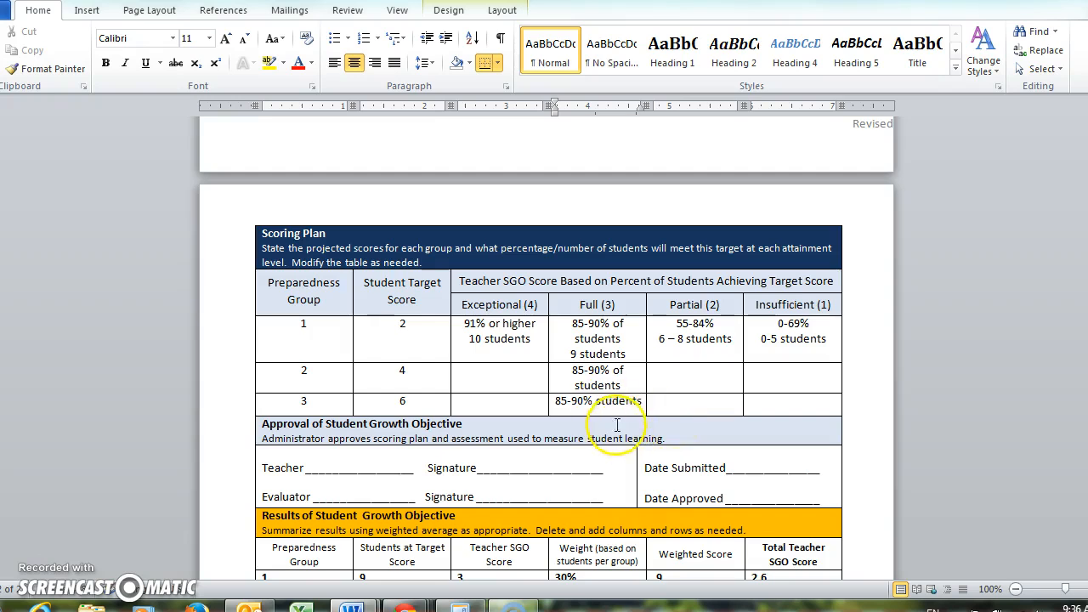
pyautogui.write('of')
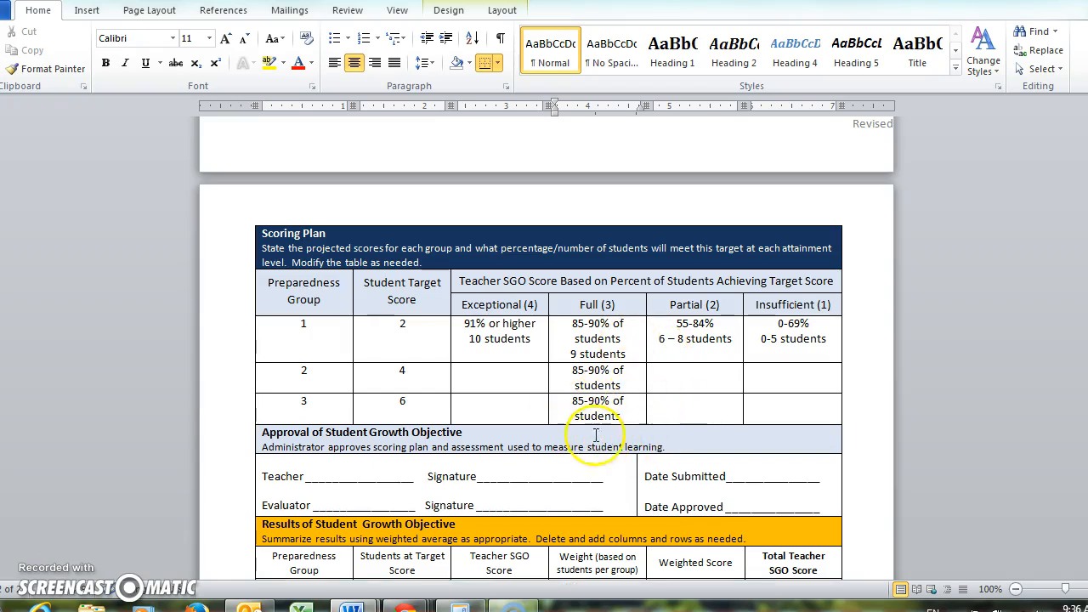
# Step: Fill in groups 2 and 3 with "91% or higher" for Exceptional (4) and "55-84% of students" for Partial (2)
pyautogui.click(524, 377)
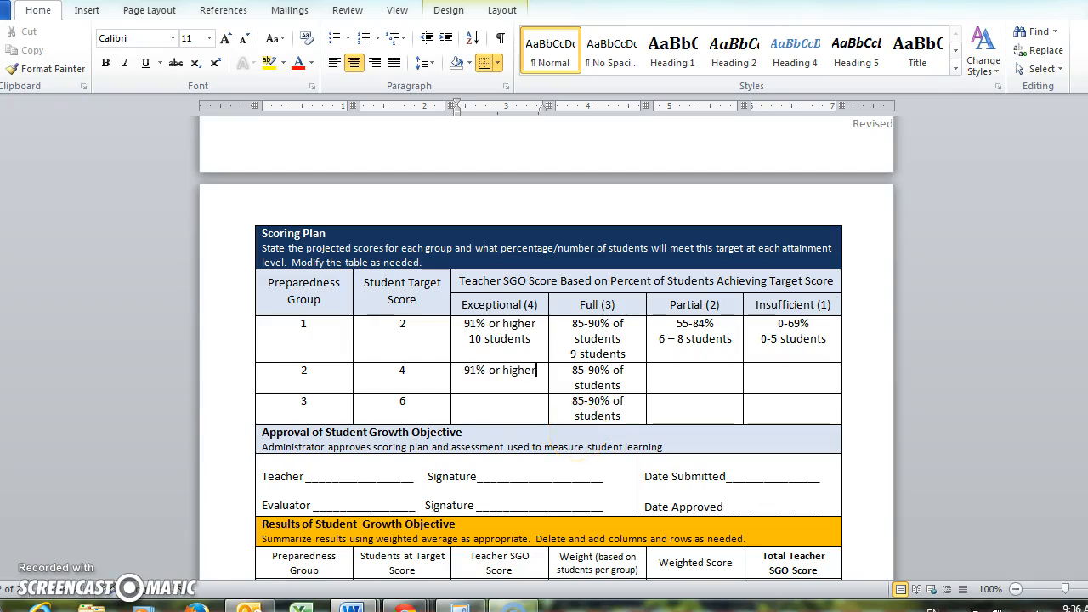
pyautogui.click(510, 406)
pyautogui.click(674, 380)
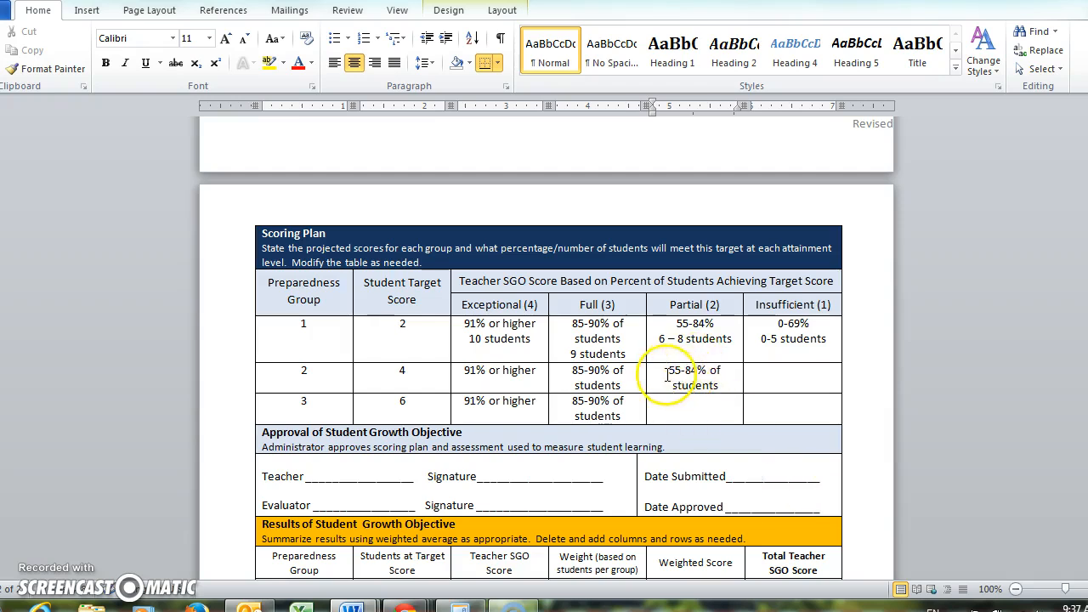
pyautogui.moveTo(658, 365); pyautogui.dragTo(706, 380)
pyautogui.hotkey('ctrl', 'c')
pyautogui.click(716, 401)
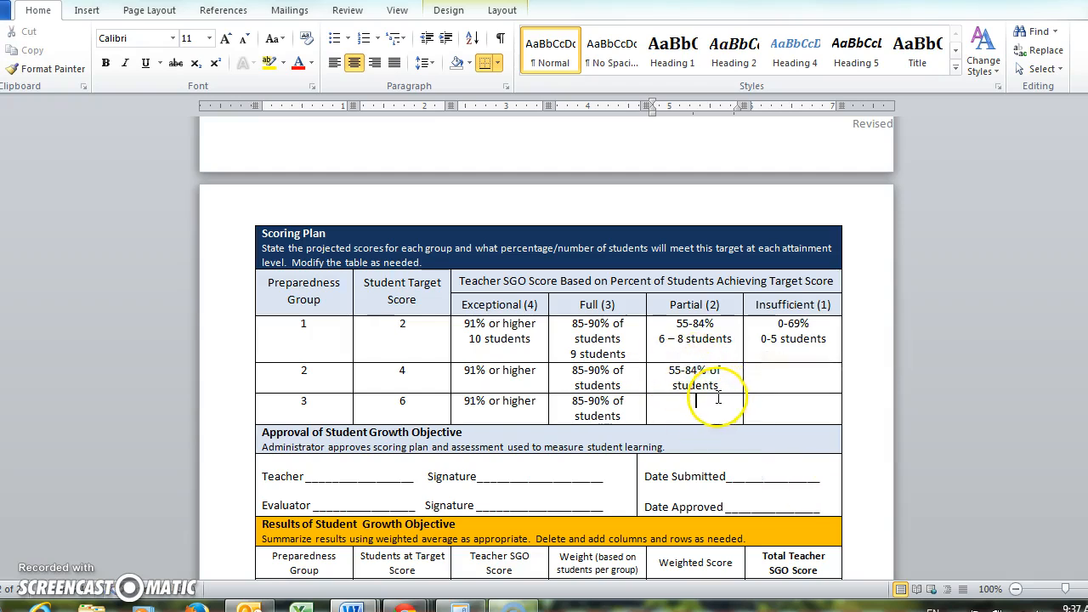
pyautogui.hotkey('ctrl', 'v')
# Step: Change group 1's Insufficient (1) percentage range in the Scoring Plan to 0-54%
pyautogui.moveTo(776, 324); pyautogui.dragTo(807, 332)
pyautogui.click(795, 323)
pyautogui.doubleClick(793, 324)
pyautogui.write('54')
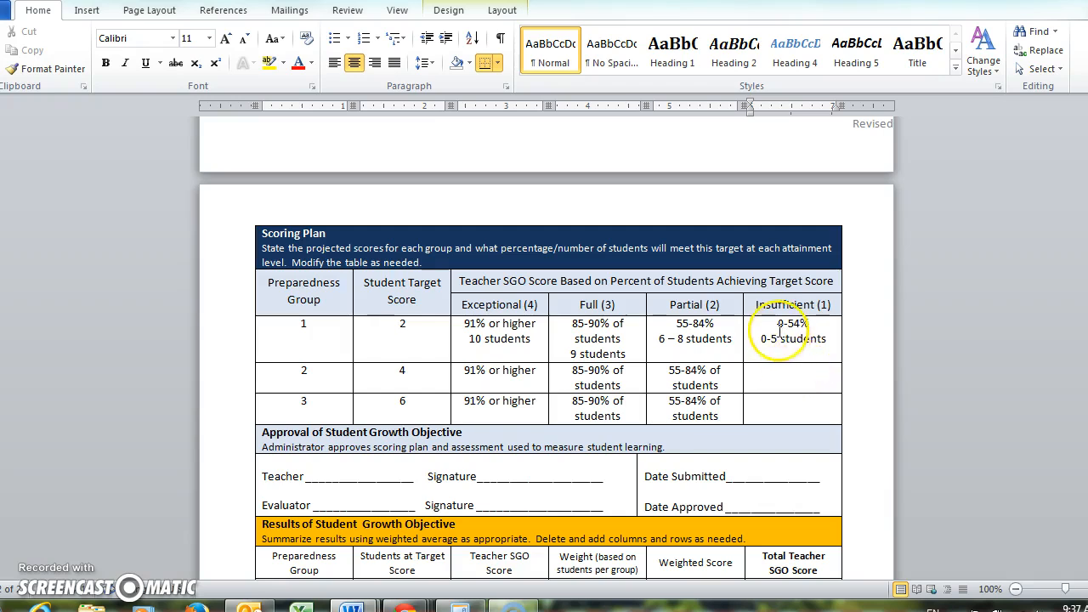
# Step: Copy group 1's 0-54% range into the Insufficient (1) cells of groups 2 and 3
pyautogui.moveTo(778, 324); pyautogui.dragTo(807, 324)
pyautogui.hotkey('ctrl', 'c')
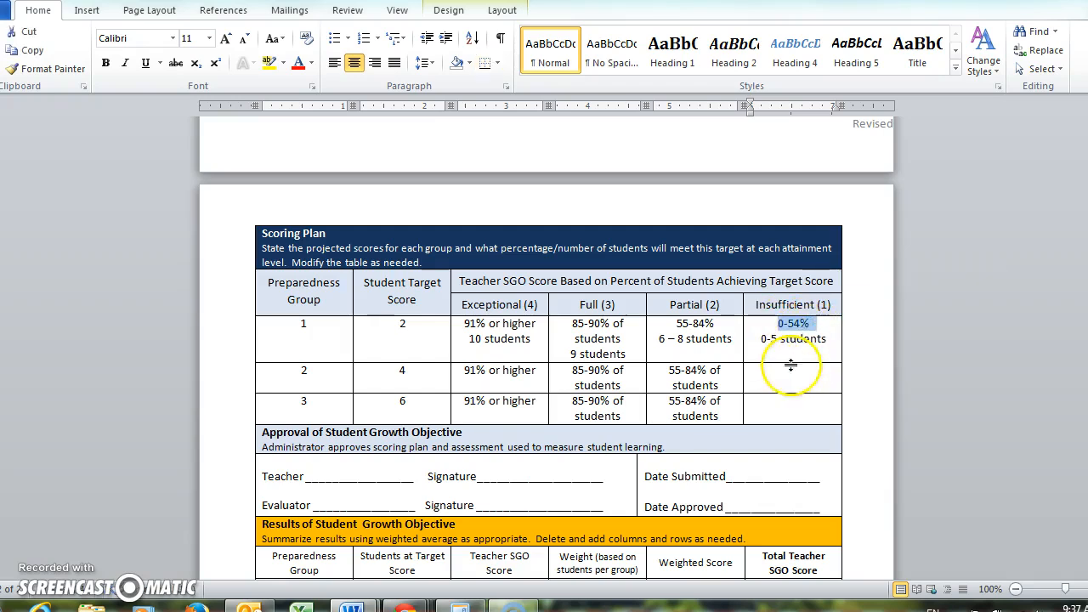
pyautogui.click(792, 374)
pyautogui.hotkey('ctrl', 'v')
pyautogui.click(790, 408)
pyautogui.hotkey('ctrl', 'v')
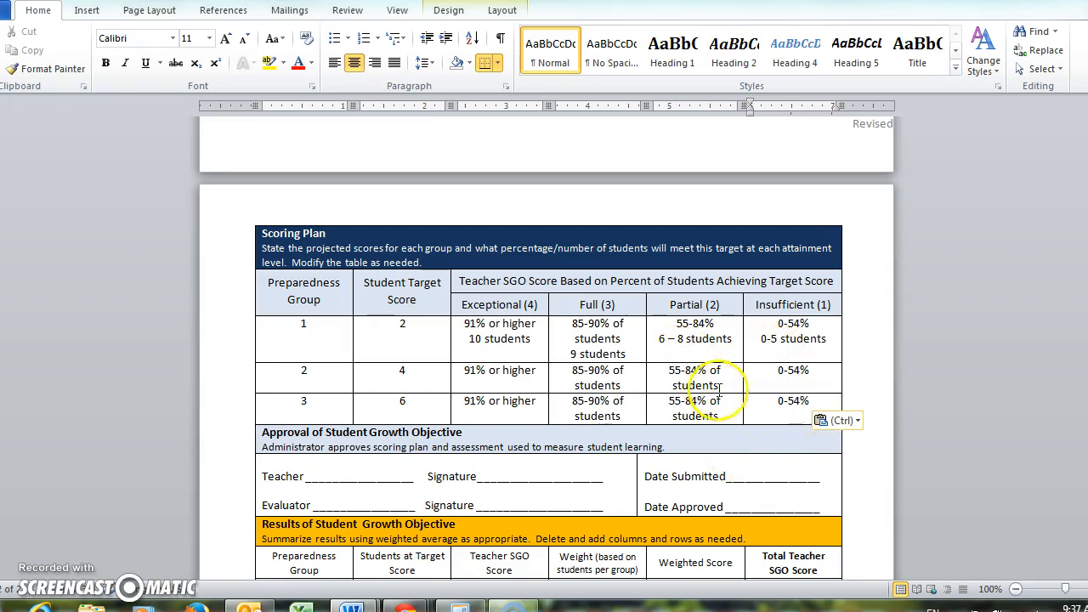
# Step: Check group 2's number of students, calculate its lower limit for Full (3) in Calculator, and start that cell's student count with "17-"
pyautogui.press('Return')
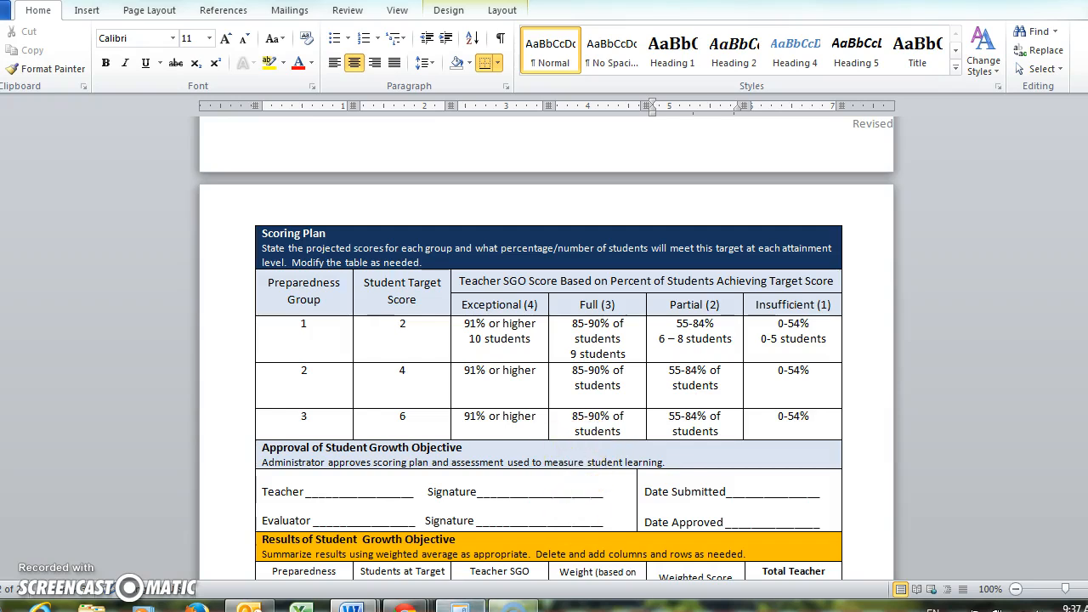
pyautogui.click(460, 607)
pyautogui.click(887, 366)
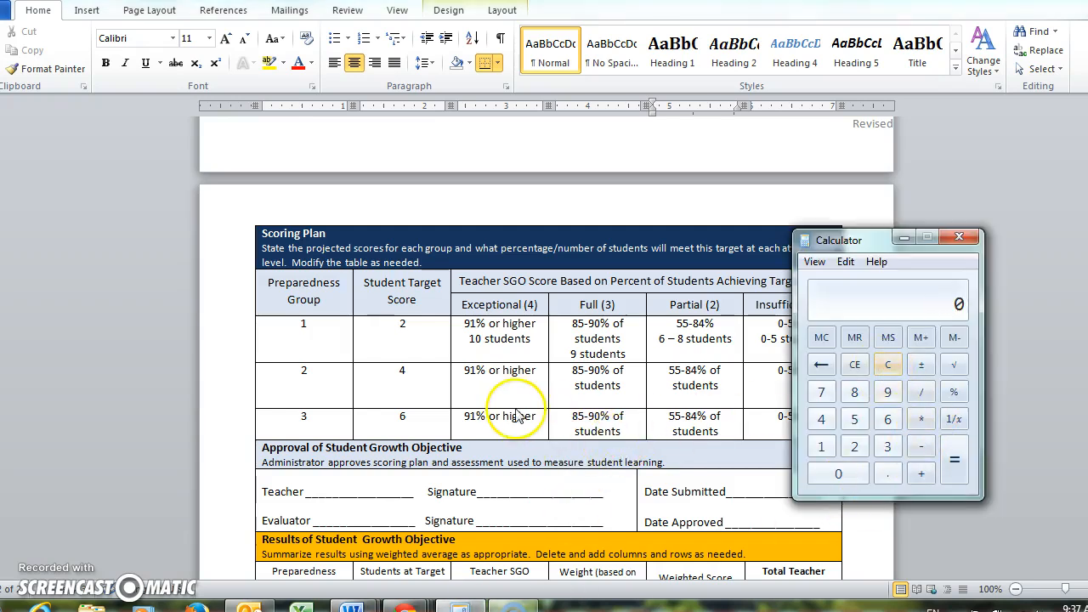
pyautogui.click(498, 392)
pyautogui.scroll(7, 491, 391)
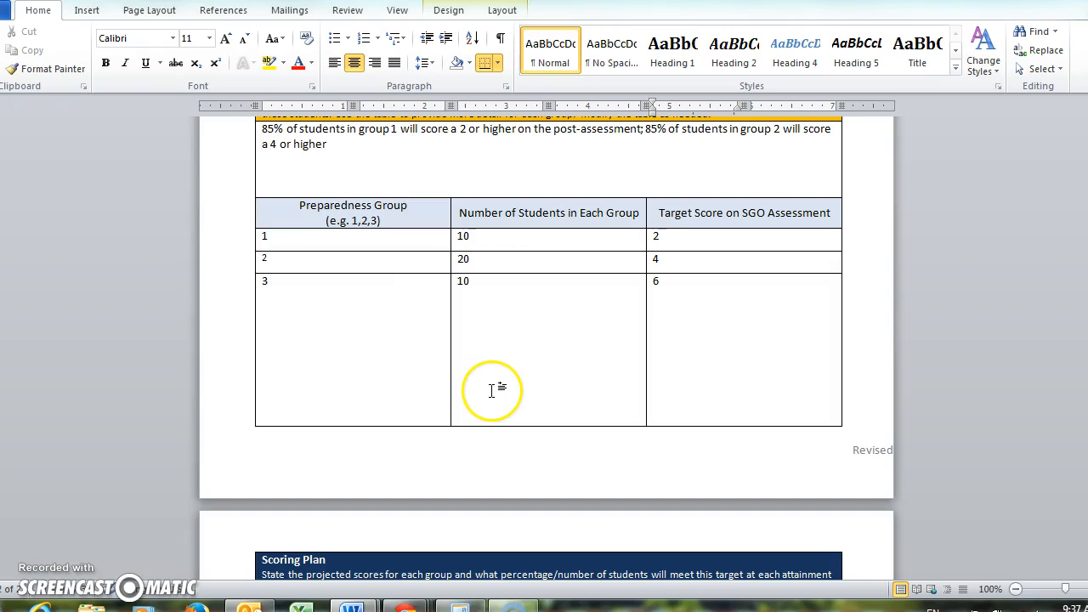
pyautogui.scroll(-4, 539, 544)
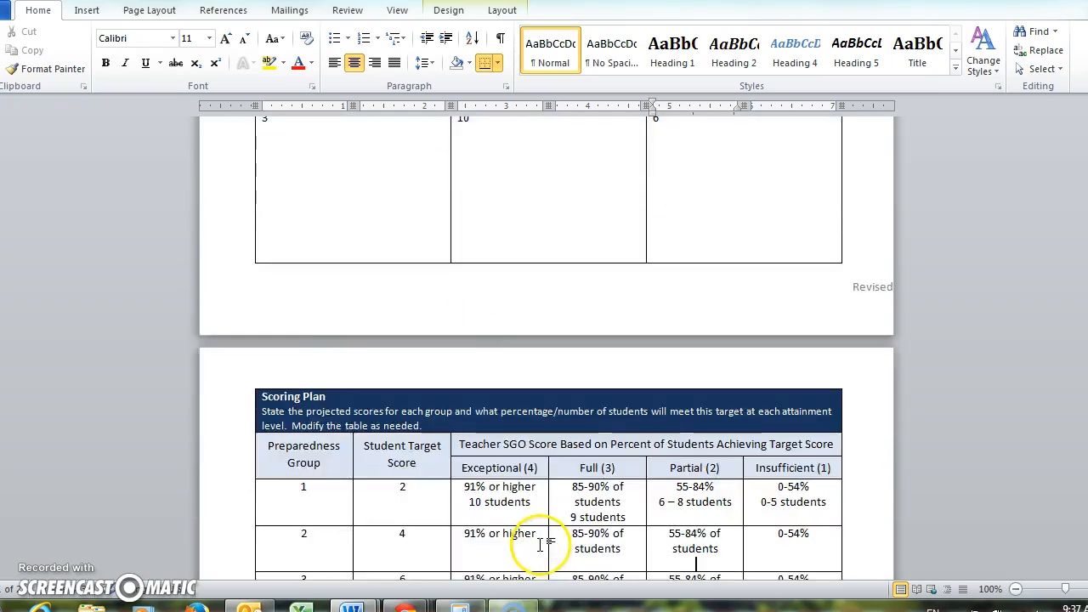
pyautogui.scroll(-6, 540, 544)
pyautogui.click(508, 605)
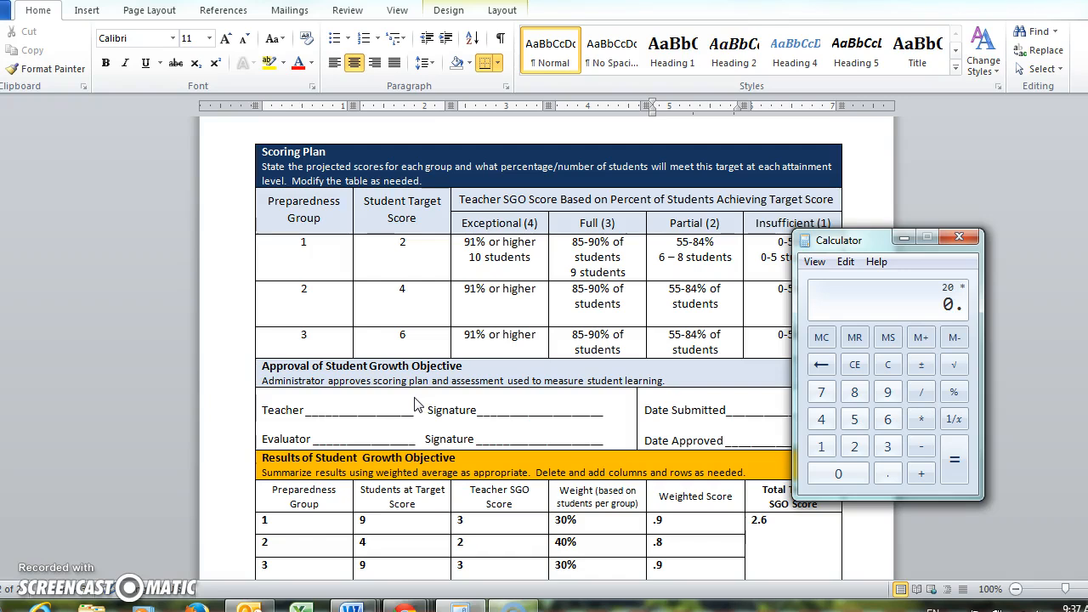
pyautogui.click(624, 306)
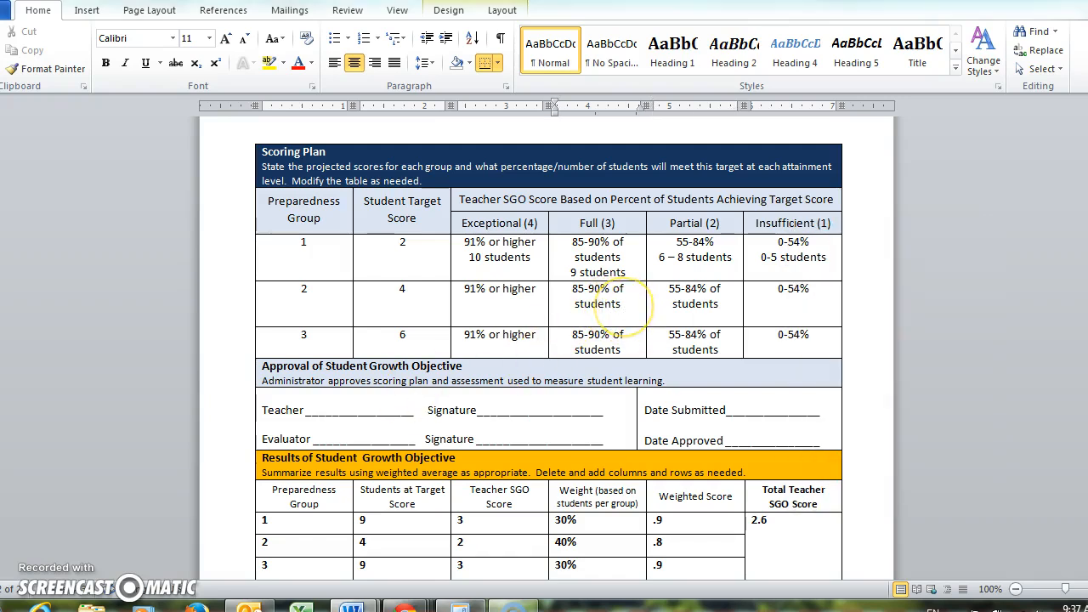
# Step: Calculate group 2's upper limit for Full (3) in Calculator and complete the cell's count as "17-18 students"
pyautogui.click(460, 607)
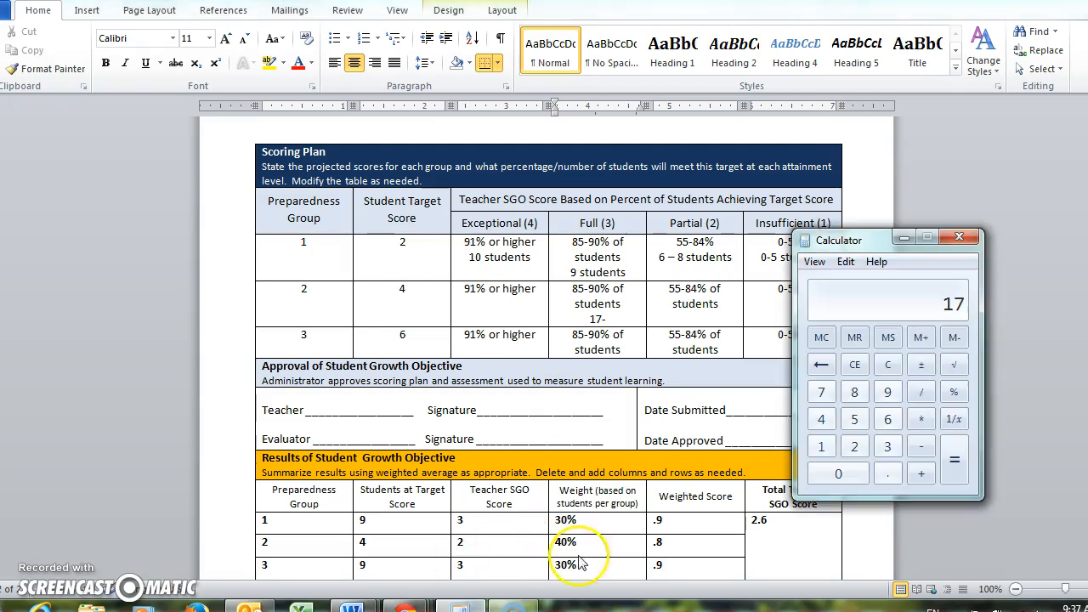
pyautogui.click(887, 365)
pyautogui.write('2')
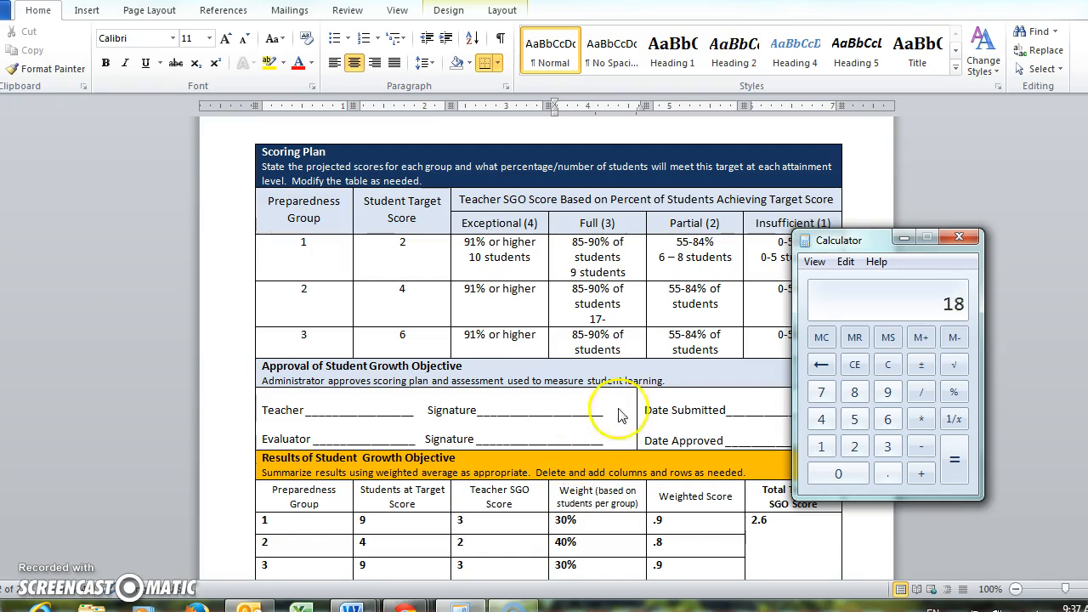
pyautogui.click(617, 317)
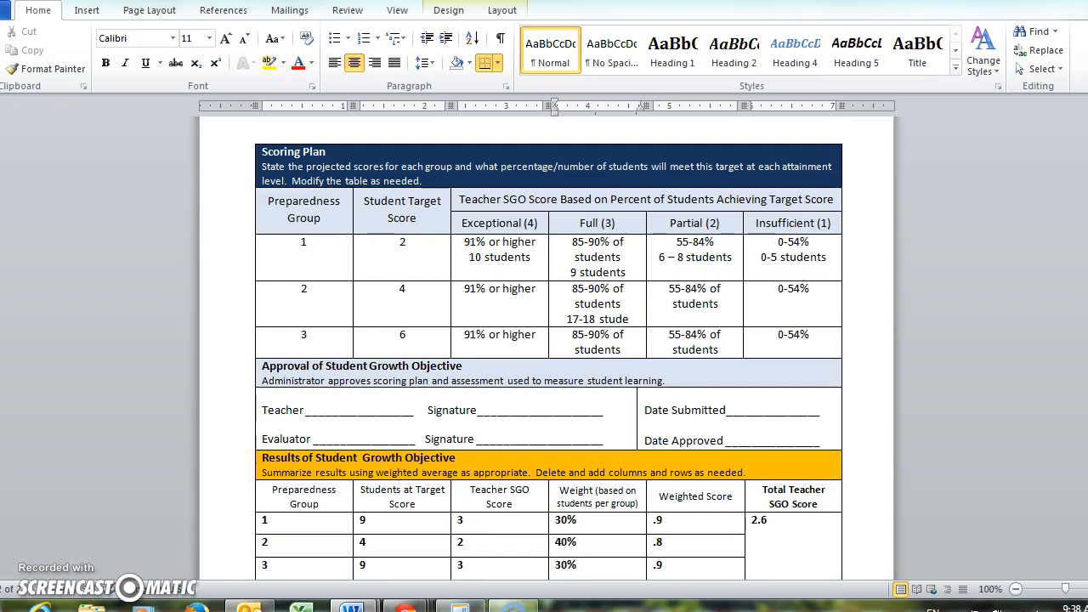
# Step: Enter "19 or more" beneath the percentage in group 2's Exceptional (4) cell
pyautogui.click(541, 289)
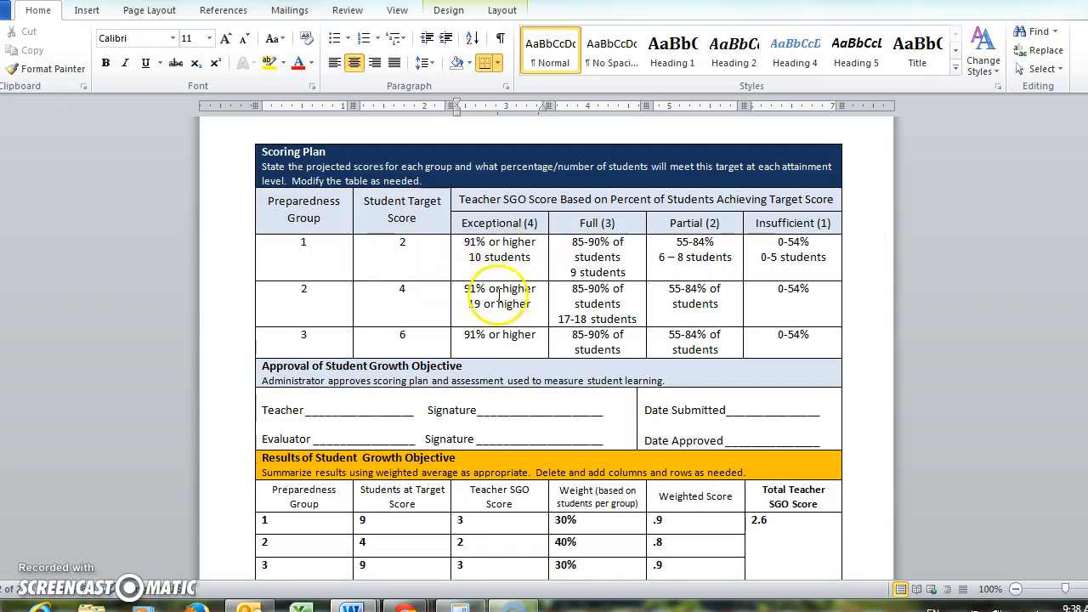
pyautogui.moveTo(485, 303); pyautogui.dragTo(522, 308)
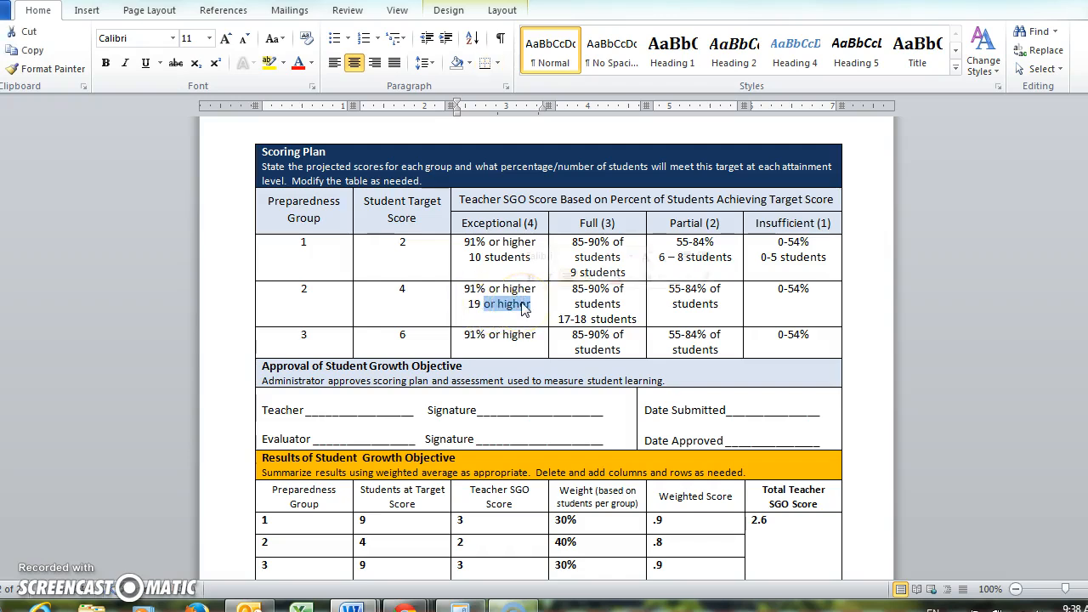
pyautogui.write('or')
# Step: Calculate group 2's remaining limits and enter "11-16 students" under Partial (2) and "0-10 students" under Insufficient (1)
pyautogui.click(719, 304)
pyautogui.click(460, 609)
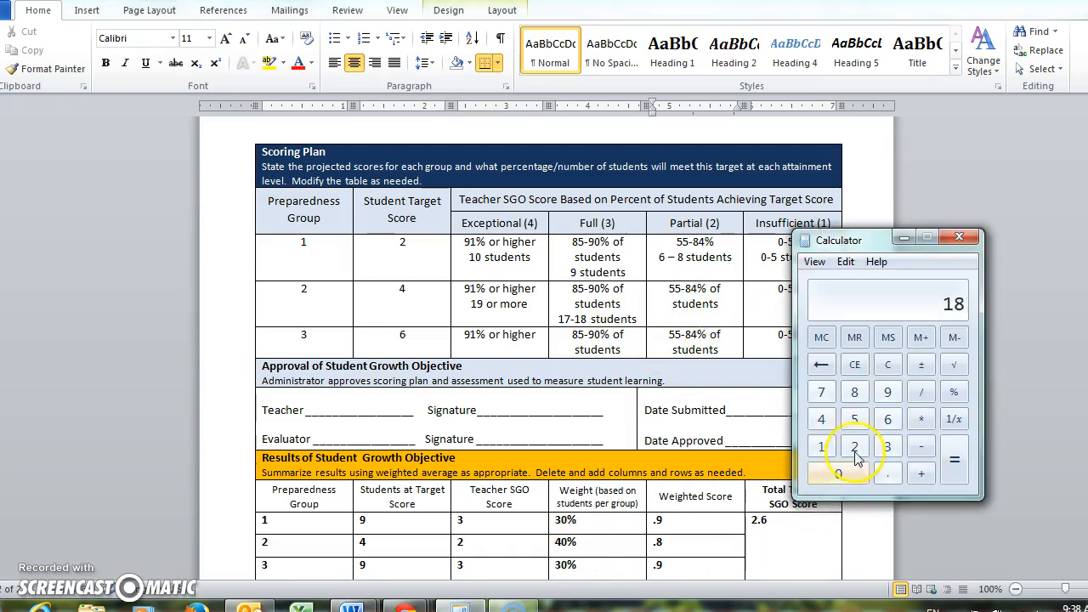
pyautogui.click(889, 365)
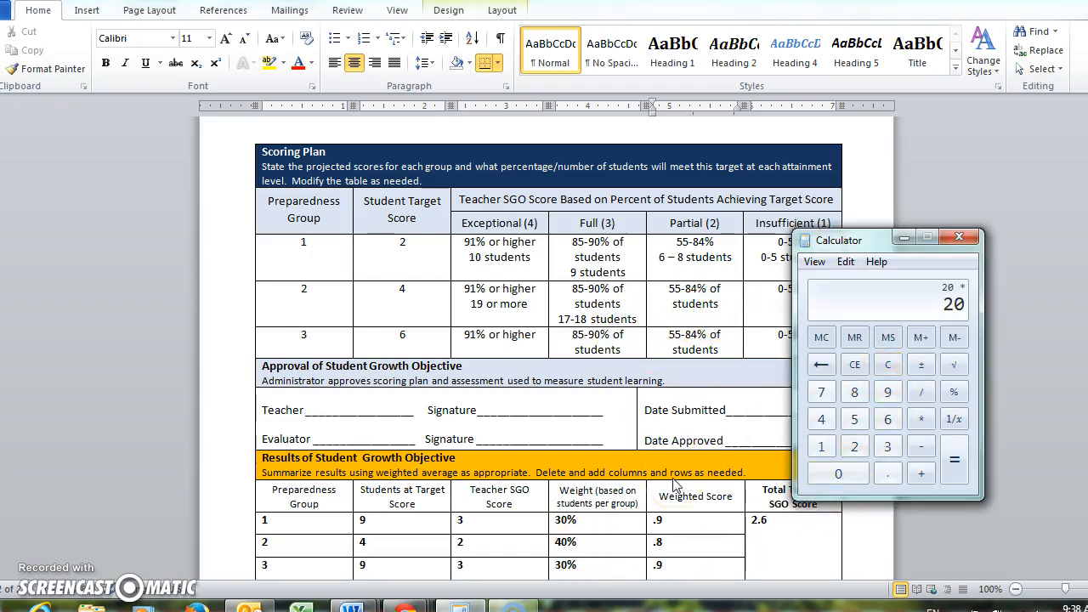
pyautogui.click(721, 304)
pyautogui.press('Return')
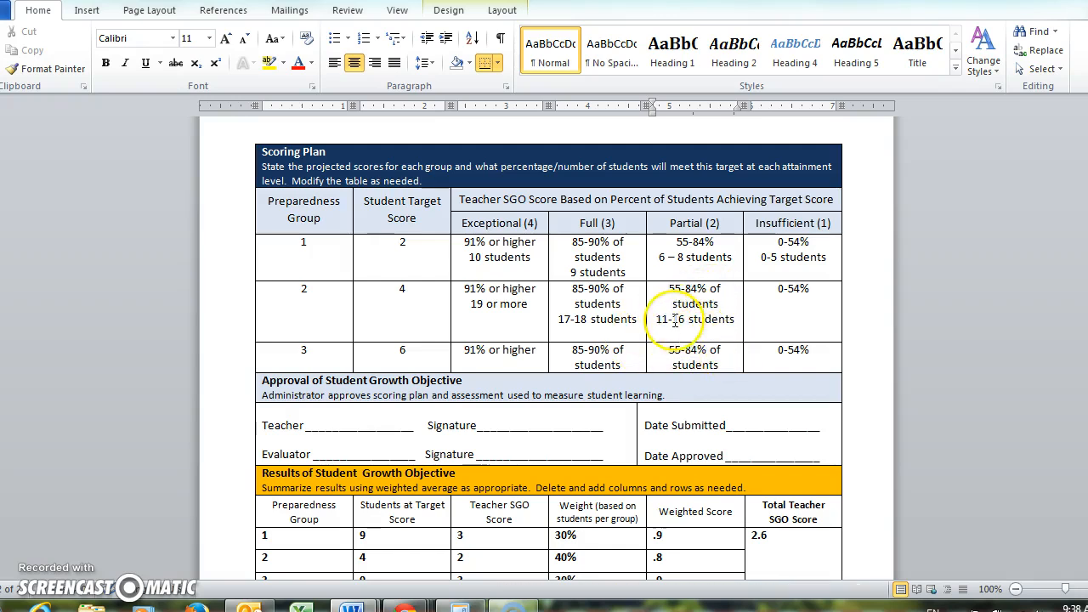
pyautogui.click(827, 289)
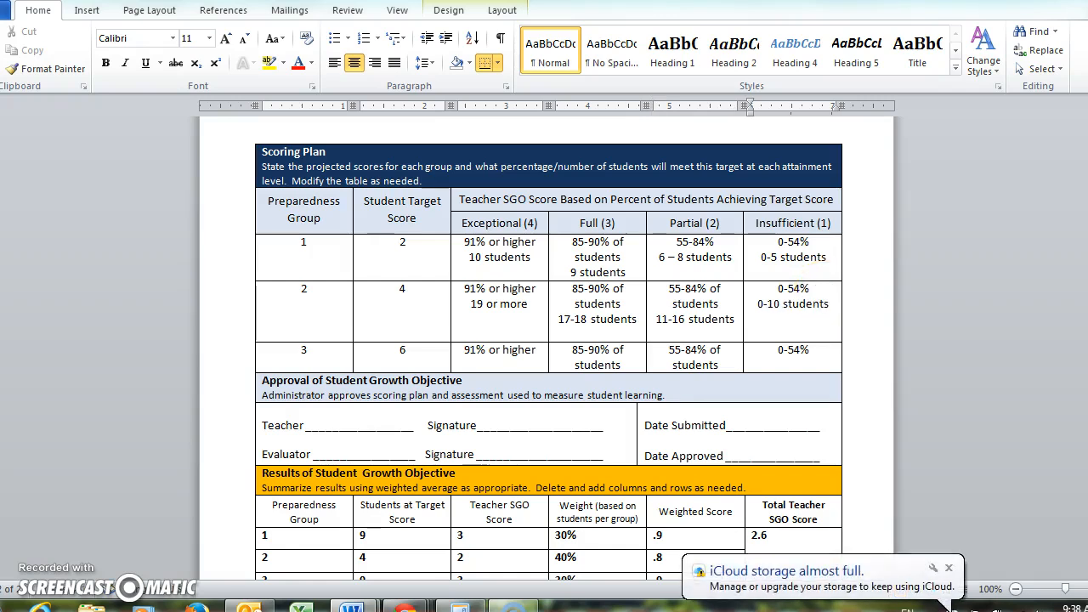
# Step: Check group 3's number of students and replace its Exceptional (4) entry with a copy of group 1's, "91% or higher 10 students"
pyautogui.click(513, 354)
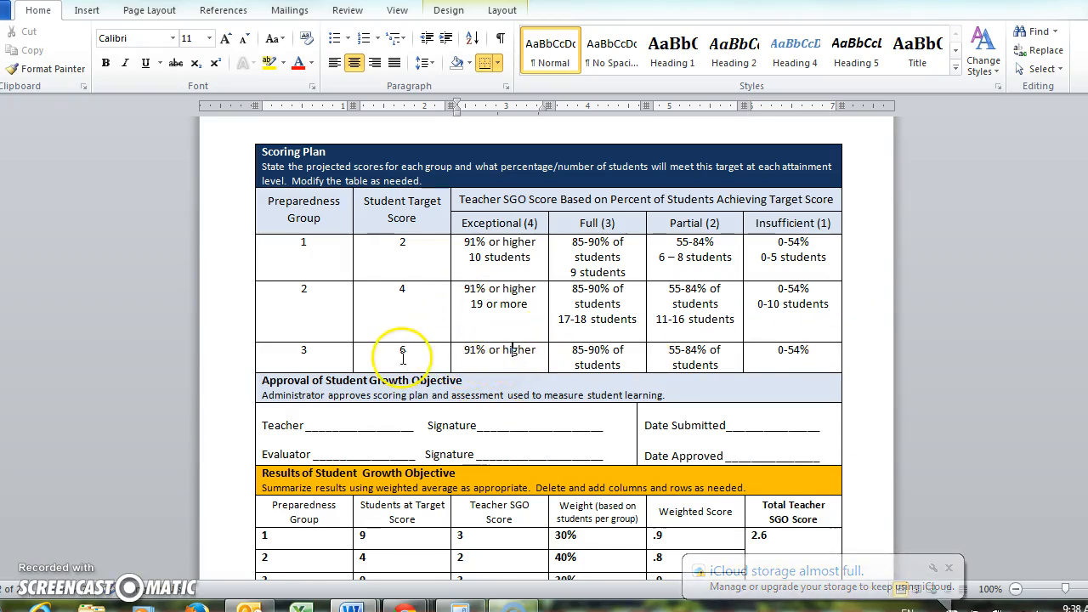
pyautogui.scroll(10, 401, 357)
pyautogui.click(461, 310)
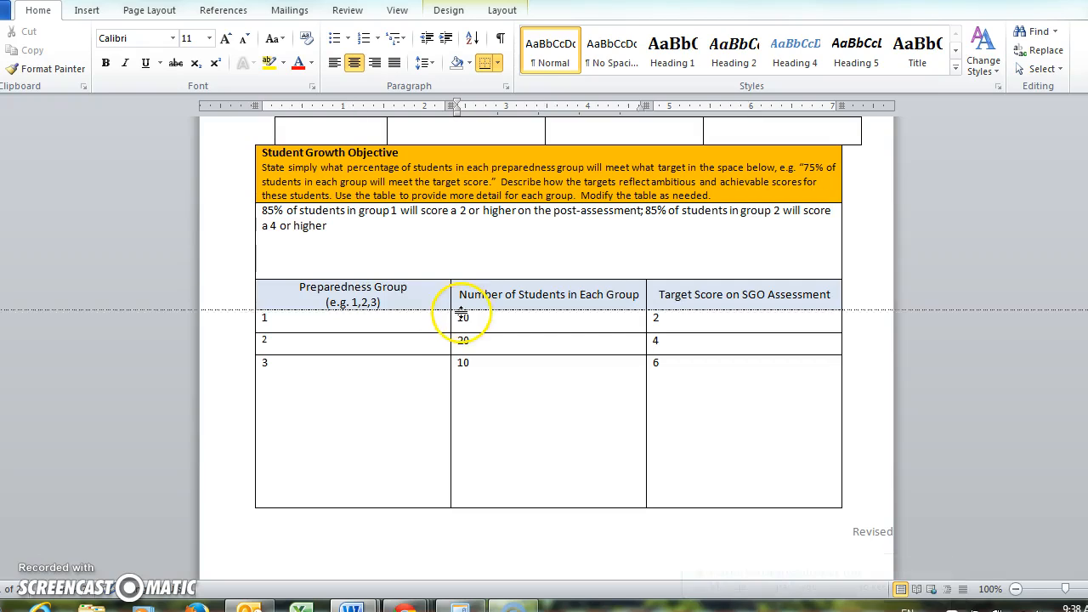
pyautogui.click(476, 366)
pyautogui.scroll(-10, 522, 437)
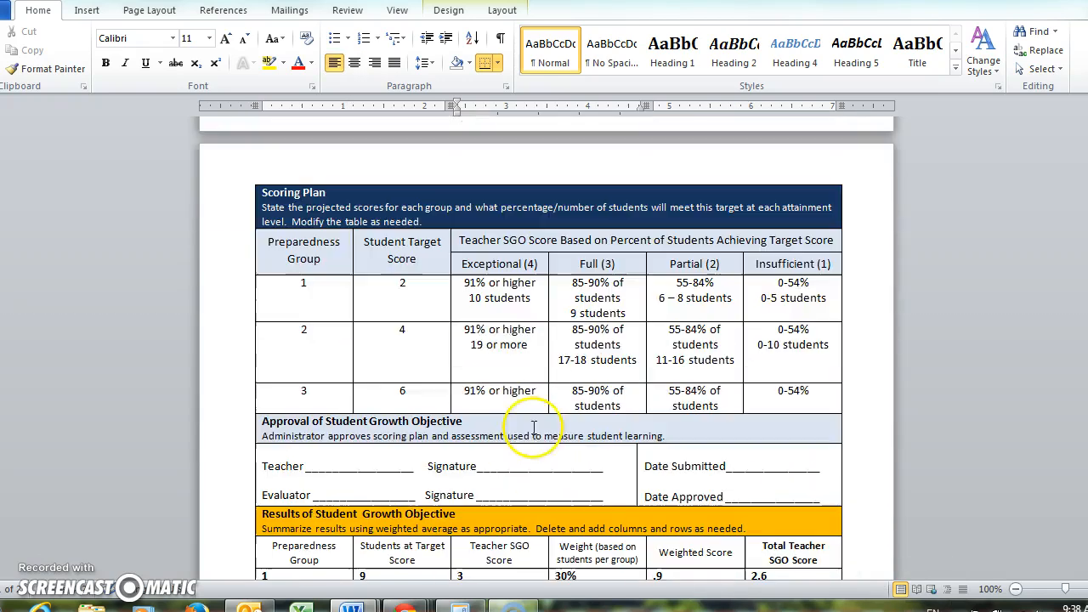
pyautogui.moveTo(466, 283); pyautogui.dragTo(516, 306)
pyautogui.hotkey('ctrl', 'c')
pyautogui.moveTo(463, 391); pyautogui.dragTo(524, 396)
pyautogui.hotkey('ctrl', 'v')
# Step: Replace group 3's Full (3) and Partial (2) entries with copies of group 1's percentages and student counts
pyautogui.moveTo(573, 284); pyautogui.dragTo(633, 311)
pyautogui.hotkey('ctrl', 'c')
pyautogui.moveTo(572, 391); pyautogui.dragTo(619, 408)
pyautogui.hotkey('ctrl', 'v')
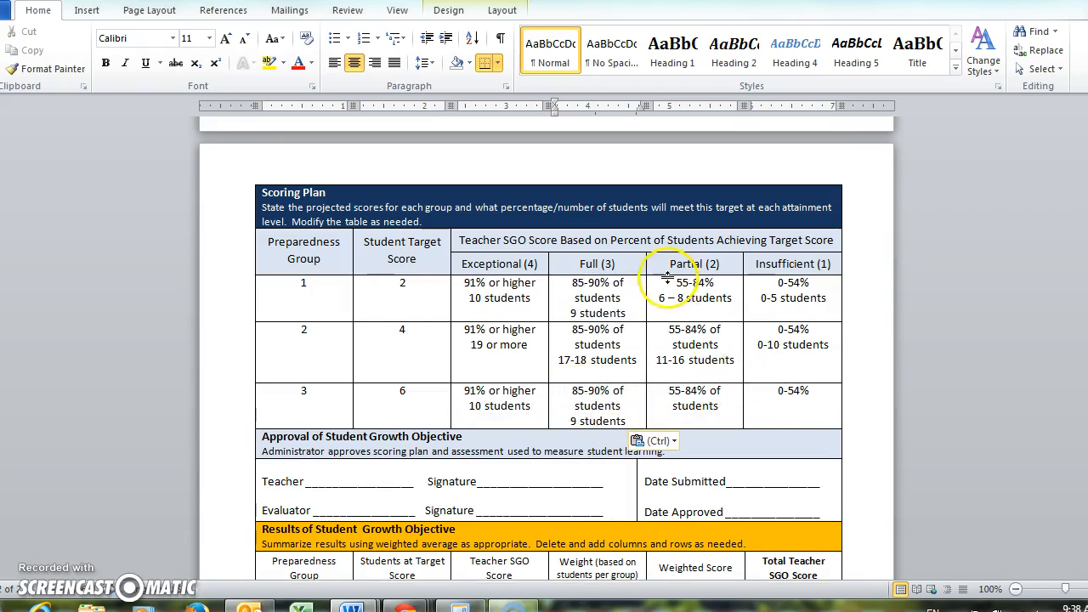
pyautogui.moveTo(677, 282); pyautogui.dragTo(731, 299)
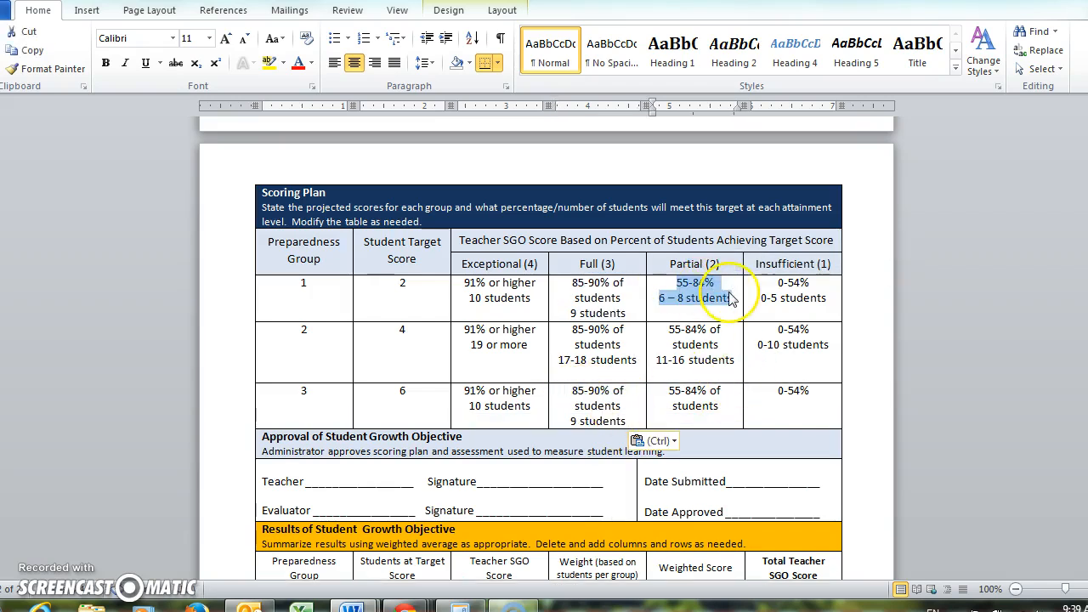
pyautogui.hotkey('ctrl', 'c')
pyautogui.moveTo(669, 390); pyautogui.dragTo(719, 407)
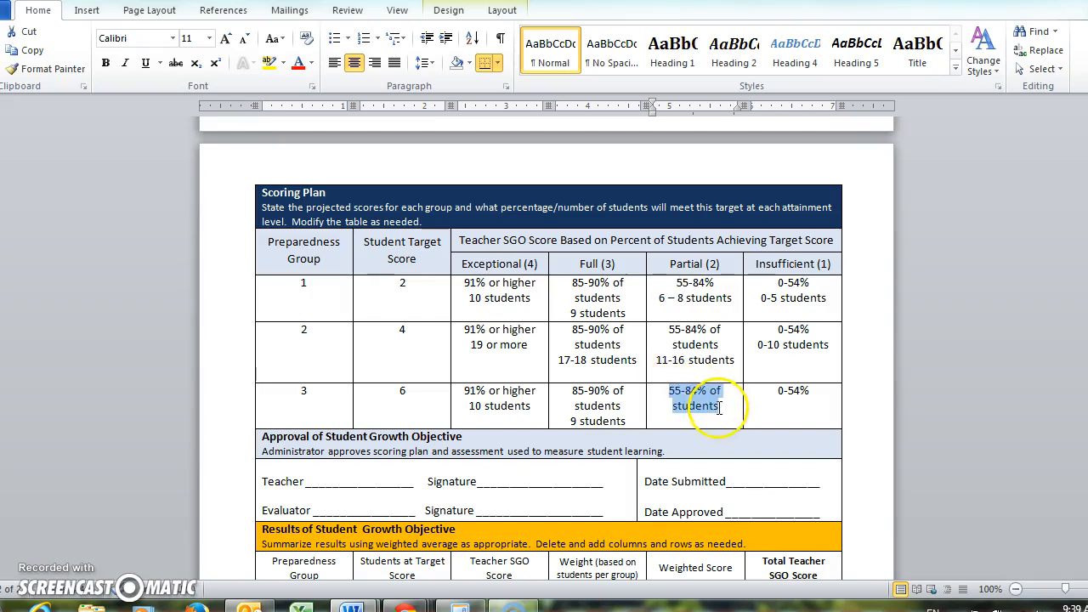
pyautogui.hotkey('ctrl', 'v')
# Step: Replace group 3's Insufficient (1) entry with a copy of group 1's, "0-54% 0-5 students"
pyautogui.moveTo(776, 283); pyautogui.dragTo(825, 299)
pyautogui.hotkey('ctrl', 'c')
pyautogui.moveTo(776, 390); pyautogui.dragTo(808, 387)
pyautogui.hotkey('ctrl', 'v')
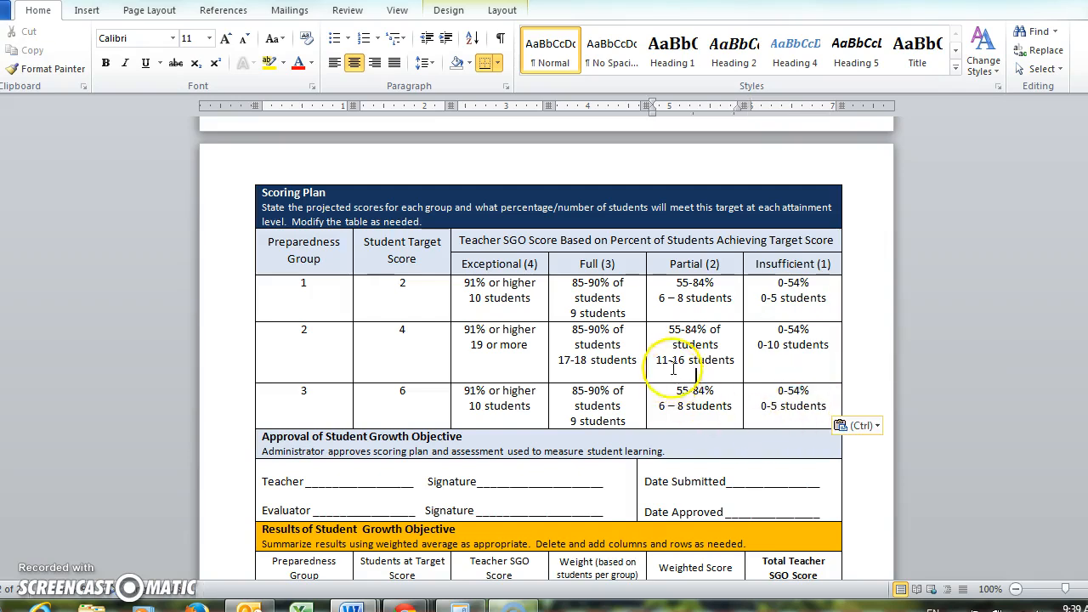
# Step: Compare the group sizes with the Results table and calculate group 1's weight in Calculator by dividing its 10 students by the total
pyautogui.scroll(-3, 689, 382)
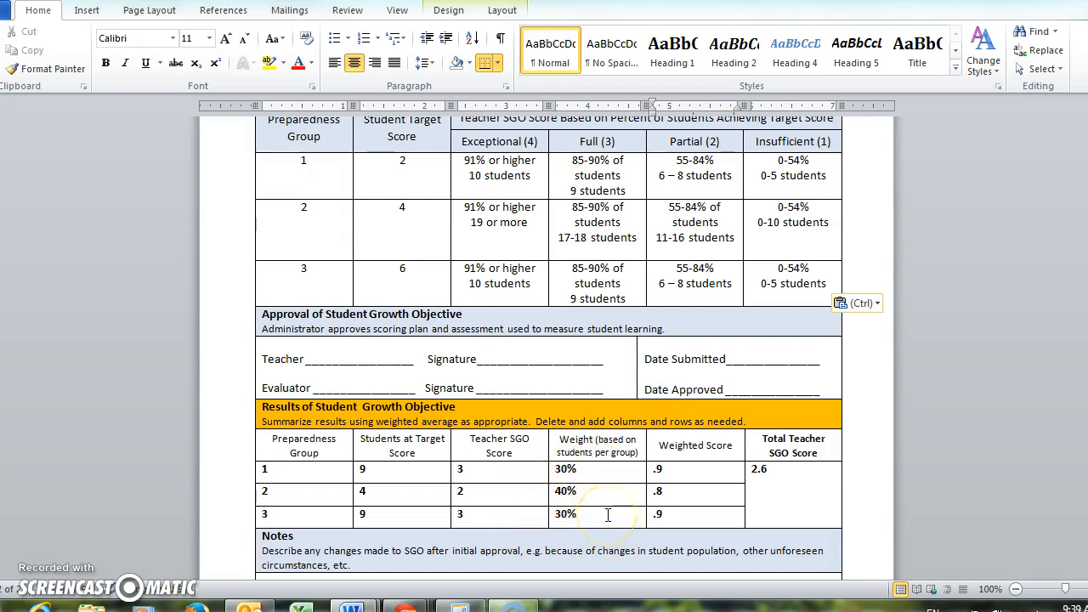
pyautogui.scroll(9, 529, 478)
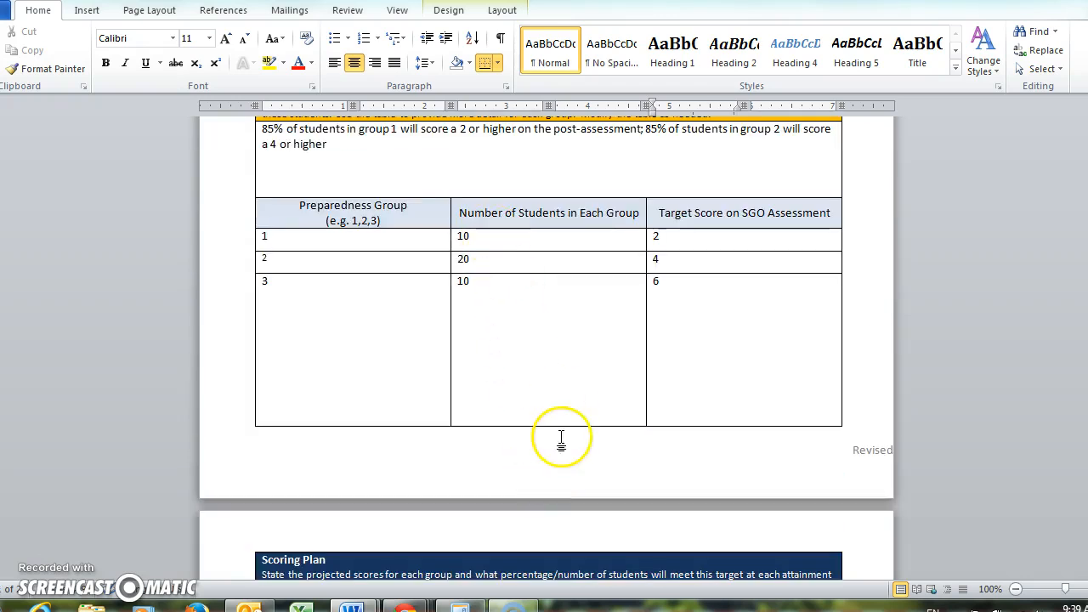
pyautogui.scroll(-9, 561, 437)
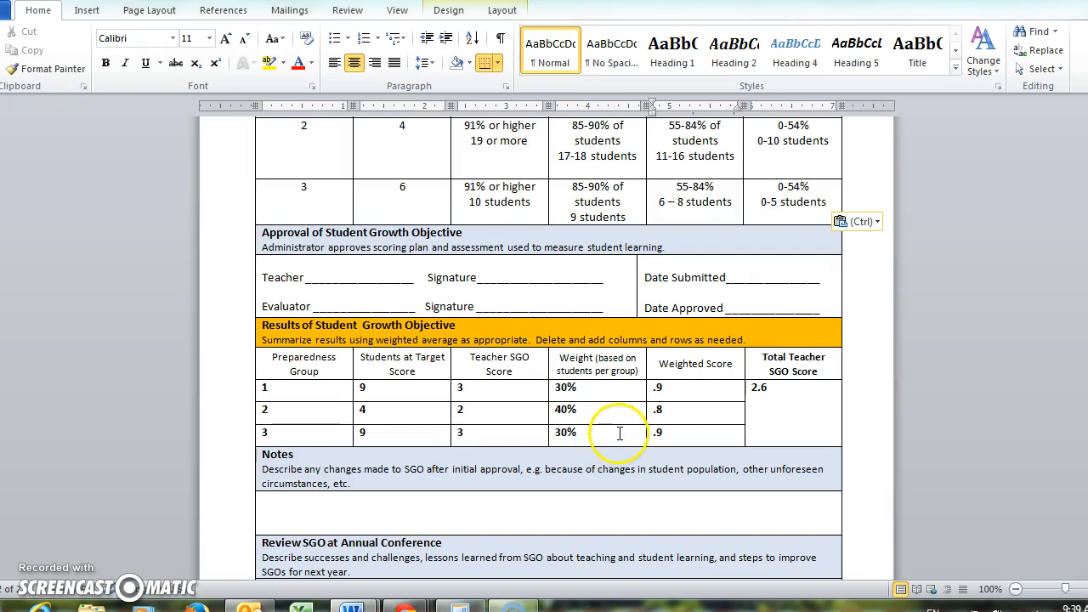
pyautogui.scroll(8, 612, 408)
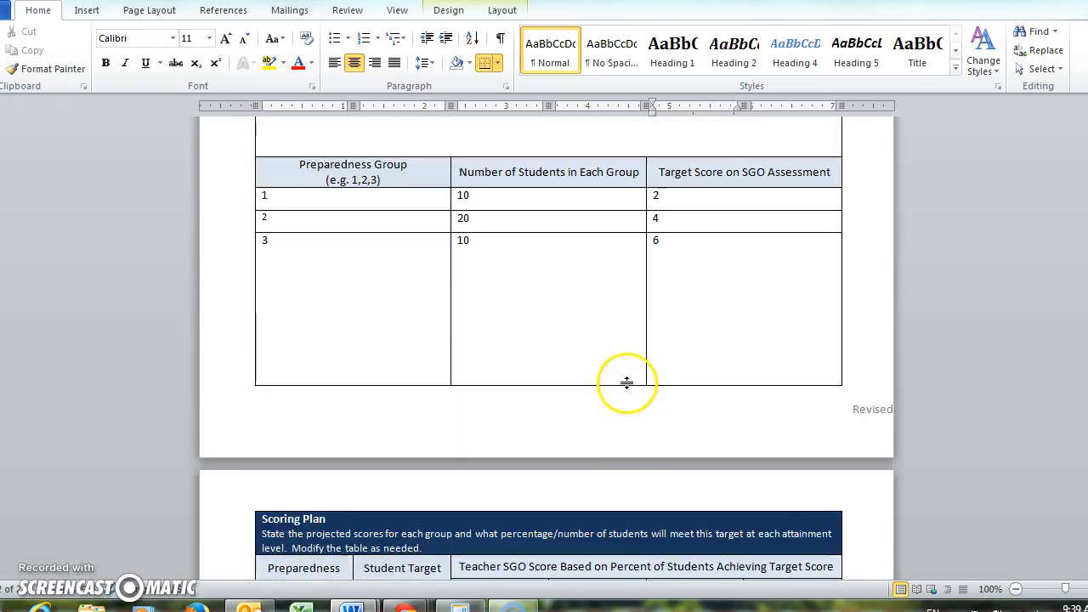
pyautogui.scroll(-8, 629, 383)
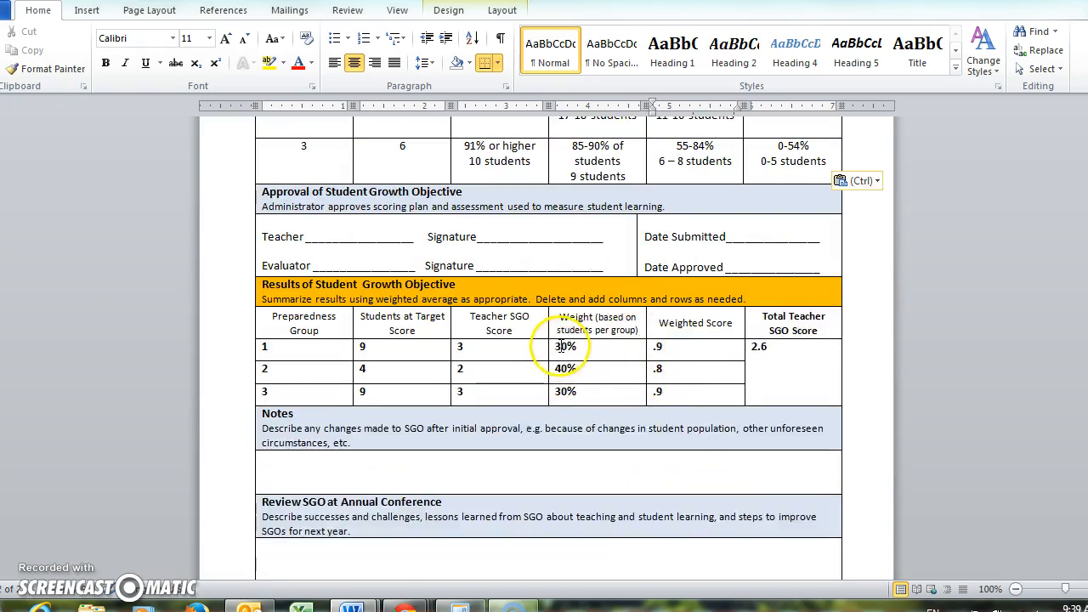
pyautogui.doubleClick(557, 346)
pyautogui.click(463, 606)
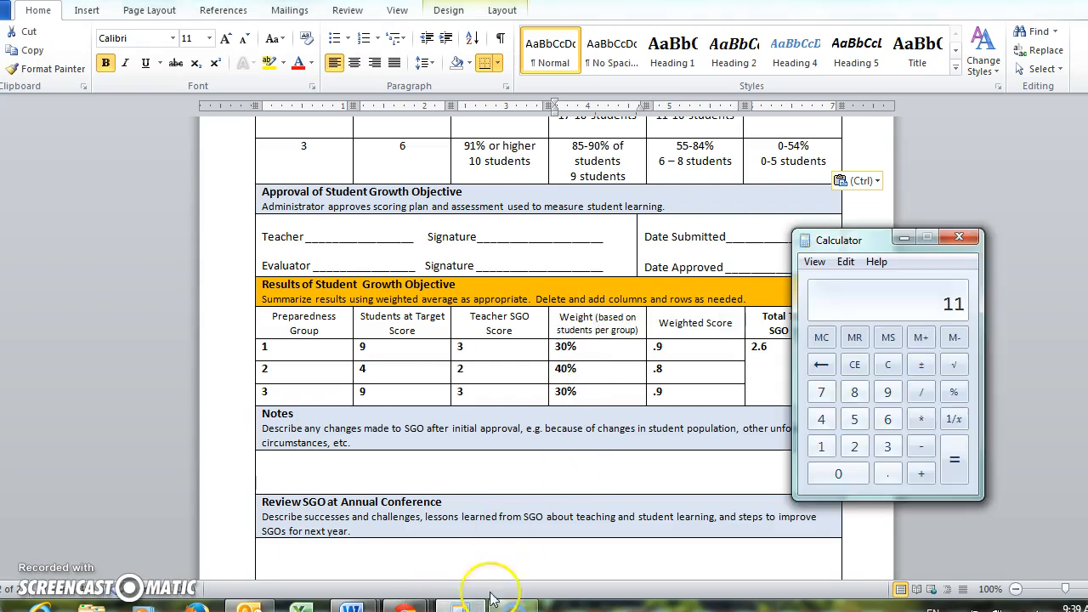
pyautogui.click(888, 364)
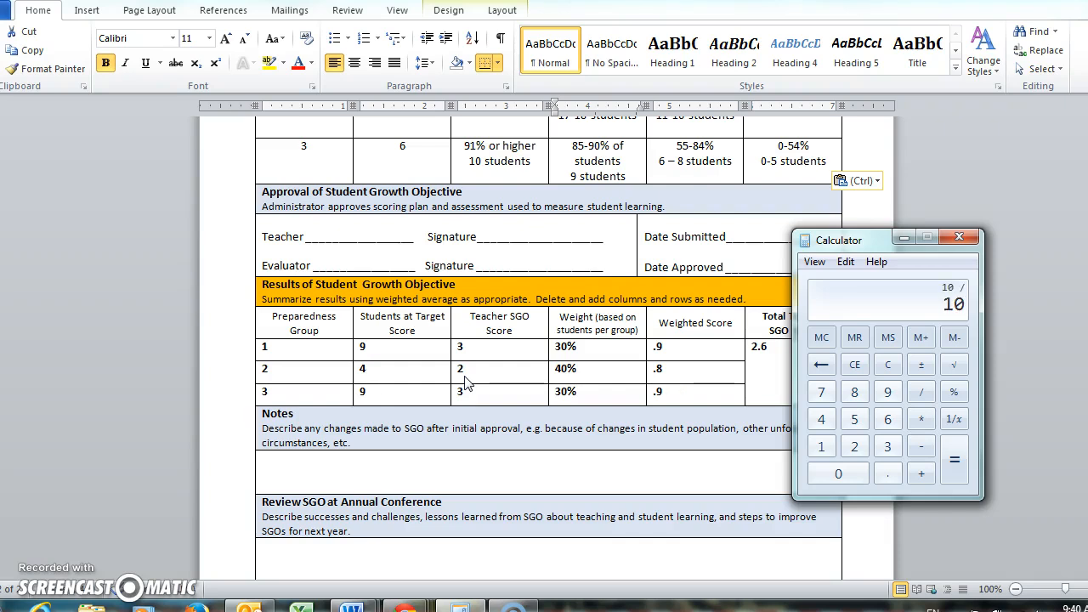
# Step: Change the weights in the Results table to 25% for groups 1 and 3 and 50% for group 2
pyautogui.click(561, 347)
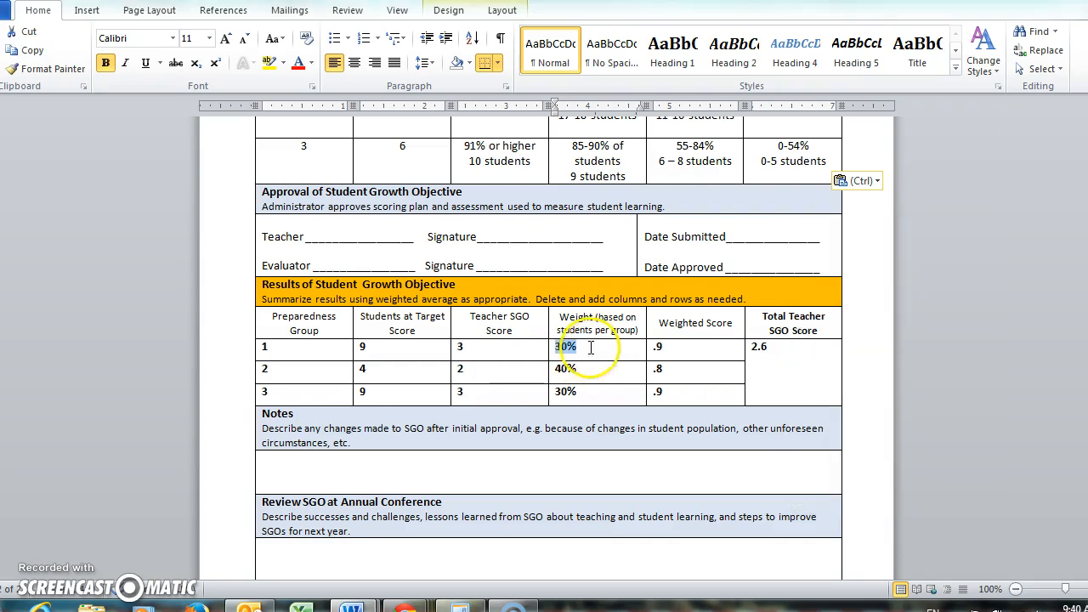
pyautogui.click(551, 345)
pyautogui.click(555, 346)
pyautogui.click(550, 346)
pyautogui.click(555, 346)
pyautogui.doubleClick(561, 347)
pyautogui.write('25')
pyautogui.doubleClick(557, 391)
pyautogui.write('2')
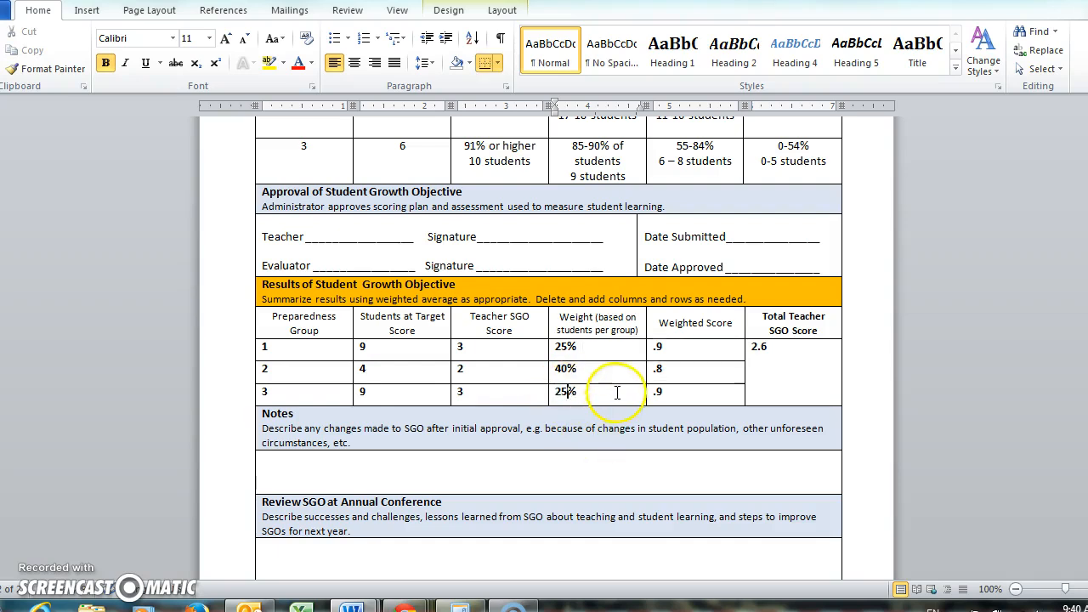
pyautogui.write('5')
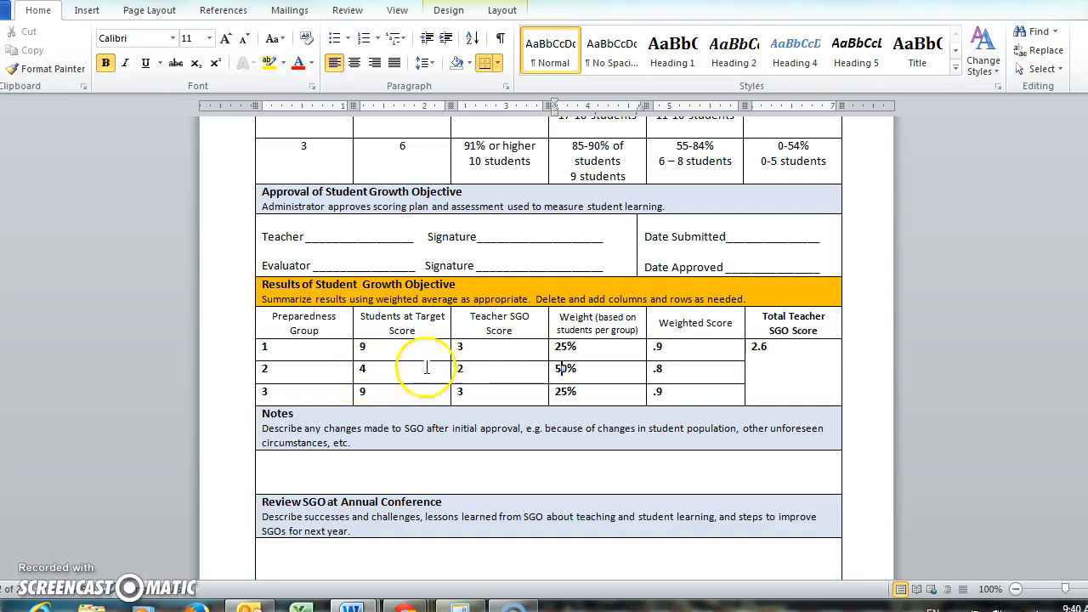
pyautogui.scroll(3, 565, 368)
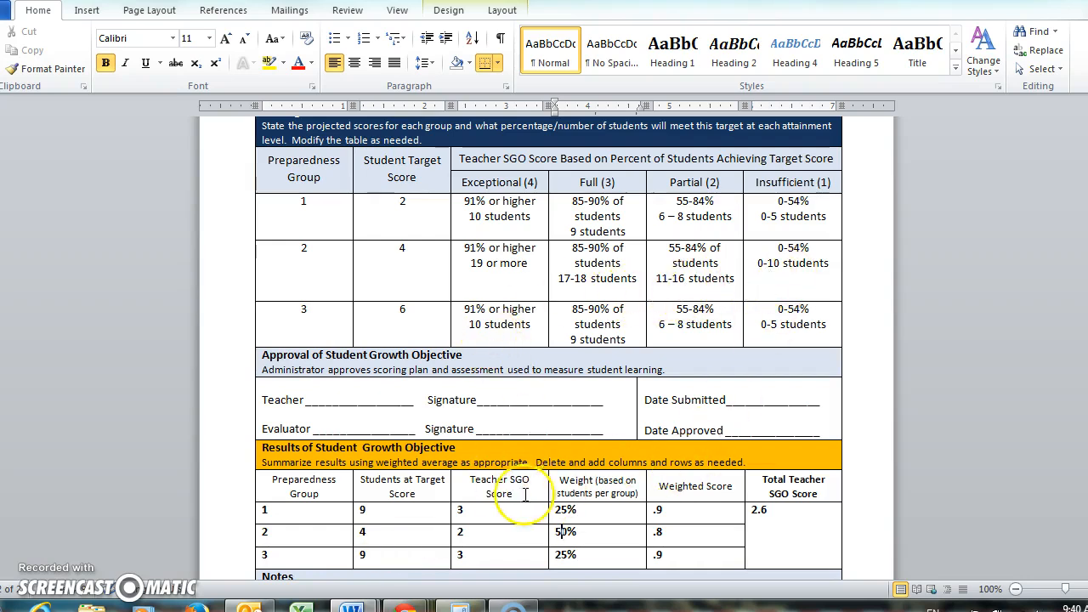
# Step: Set group 2's Teacher SGO Score in the Results table to 1
pyautogui.doubleClick(459, 531)
pyautogui.write('1')
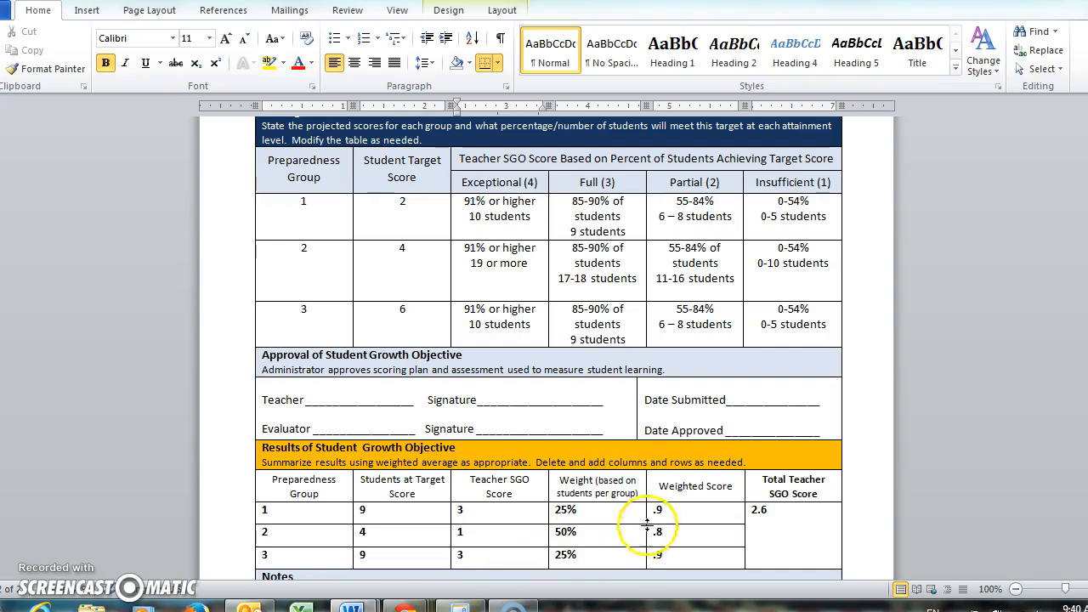
# Step: Multiply group 1's SGO score of 3 by 0.25 in Calculator and set its Weighted Score in the Results table to .75
pyautogui.scroll(-1, 627, 512)
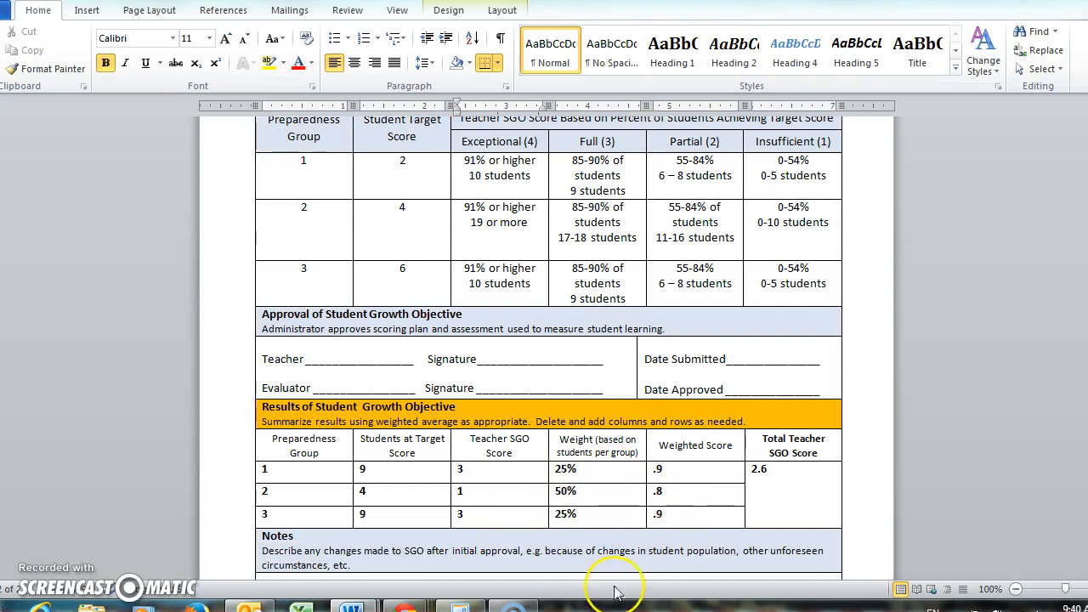
pyautogui.click(460, 605)
pyautogui.click(886, 366)
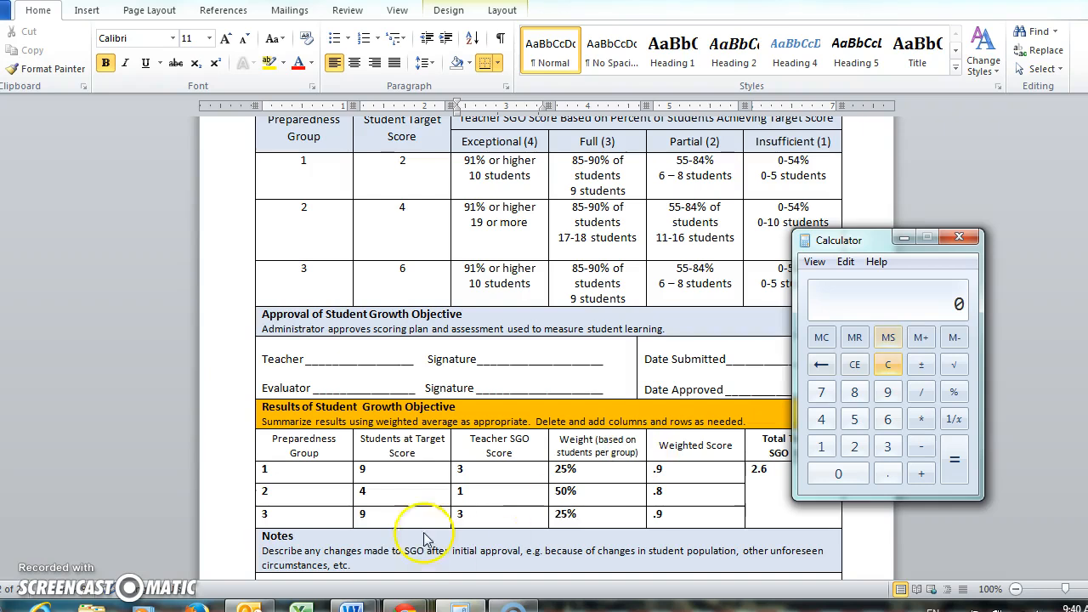
pyautogui.click(510, 471)
pyautogui.click(500, 468)
pyautogui.click(459, 605)
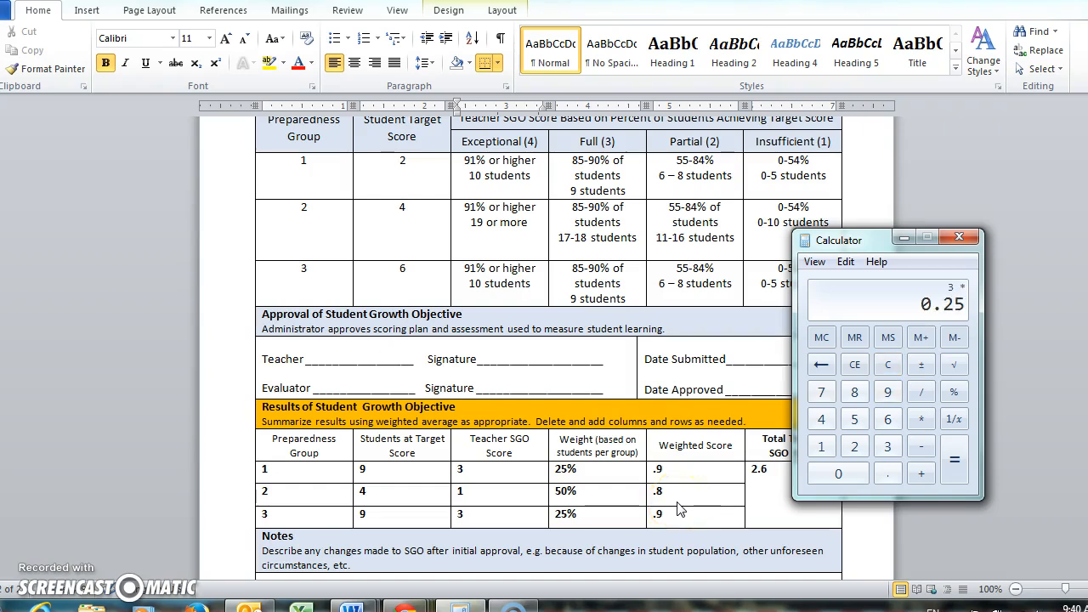
pyautogui.click(685, 478)
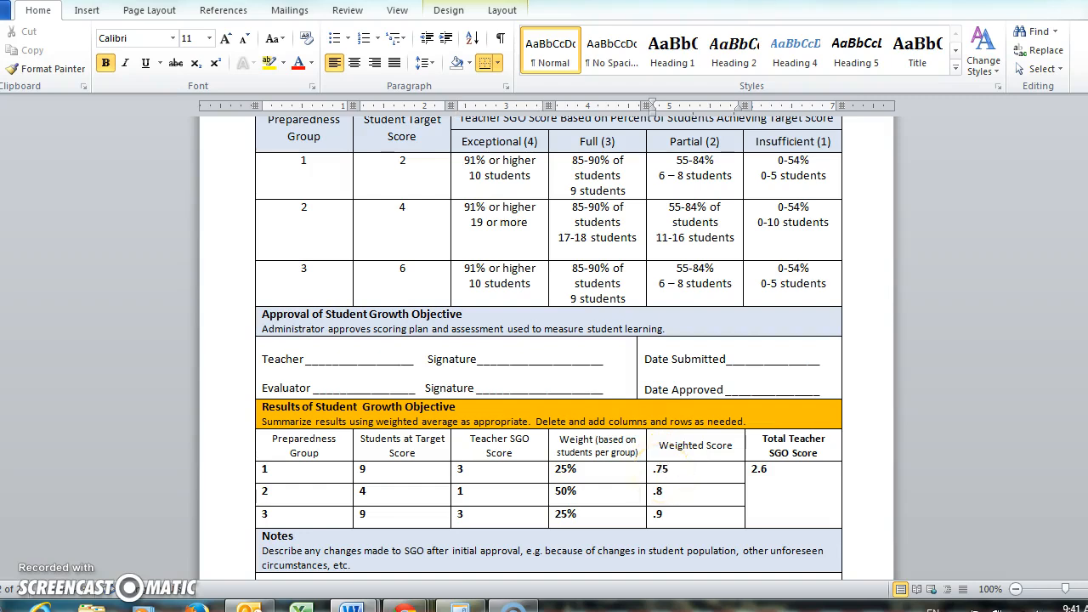
# Step: Clear the calculator and set the Weighted Scores in the Results table to .5 for group 2 and .75 for group 3
pyautogui.hotkey('alt', 'Tab')
pyautogui.click(887, 363)
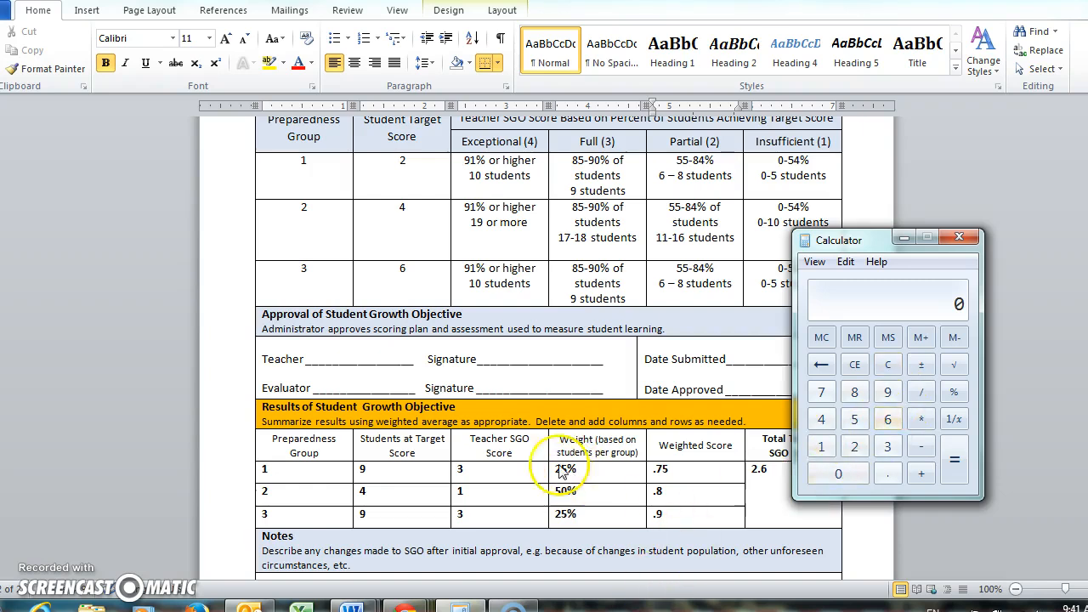
pyautogui.hotkey('alt', 'Tab')
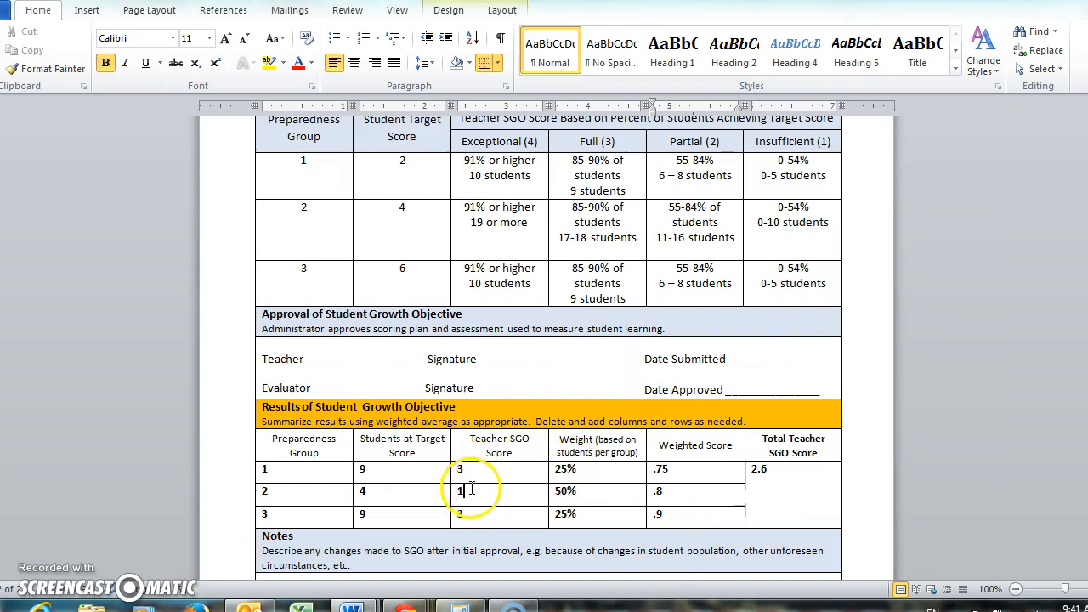
pyautogui.click(622, 497)
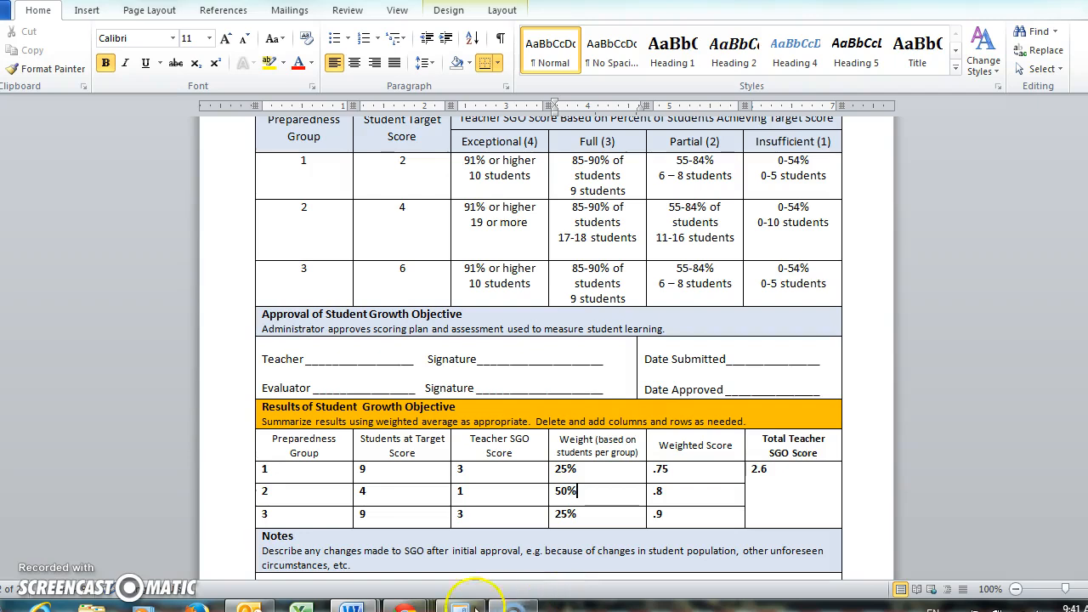
pyautogui.hotkey('alt', 'Tab')
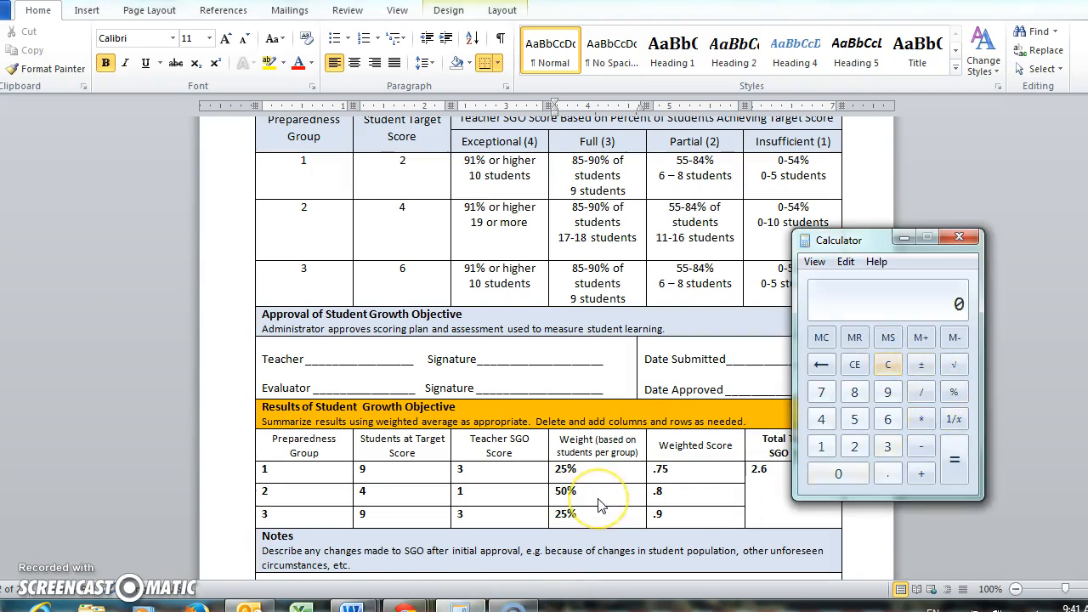
pyautogui.click(697, 497)
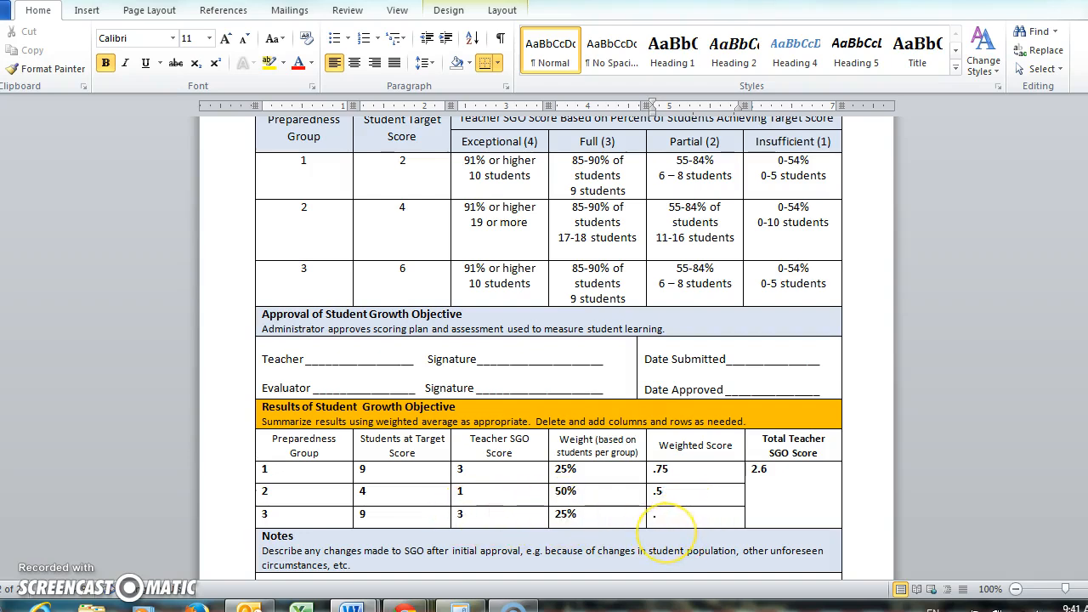
# Step: Add the three weighted scores in Calculator and replace the Total Teacher SGO Score in the Results table with 2
pyautogui.moveTo(772, 476)
pyautogui.mouseDown()
pyautogui.moveTo(728, 466)
pyautogui.moveTo(753, 470)
pyautogui.mouseUp()
pyautogui.click(768, 488)
pyautogui.click(515, 606)
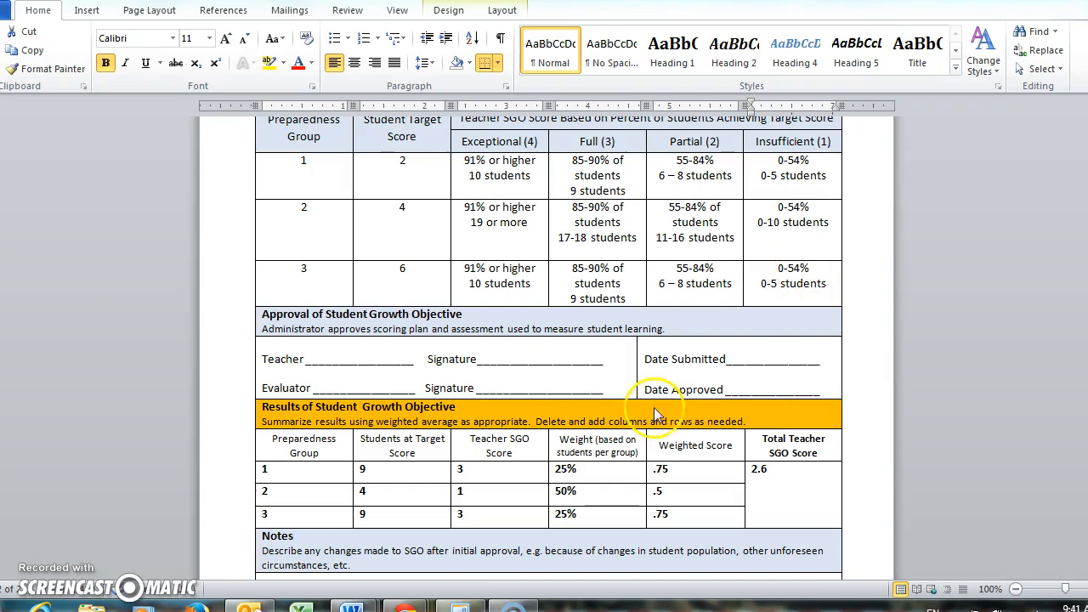
pyautogui.click(887, 363)
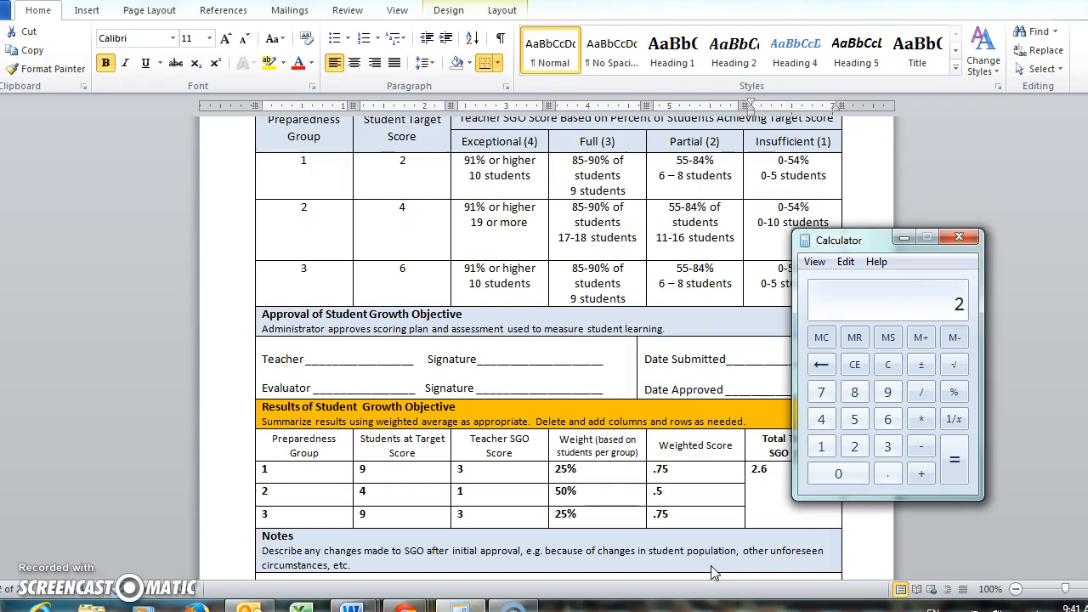
pyautogui.moveTo(753, 470); pyautogui.dragTo(768, 470)
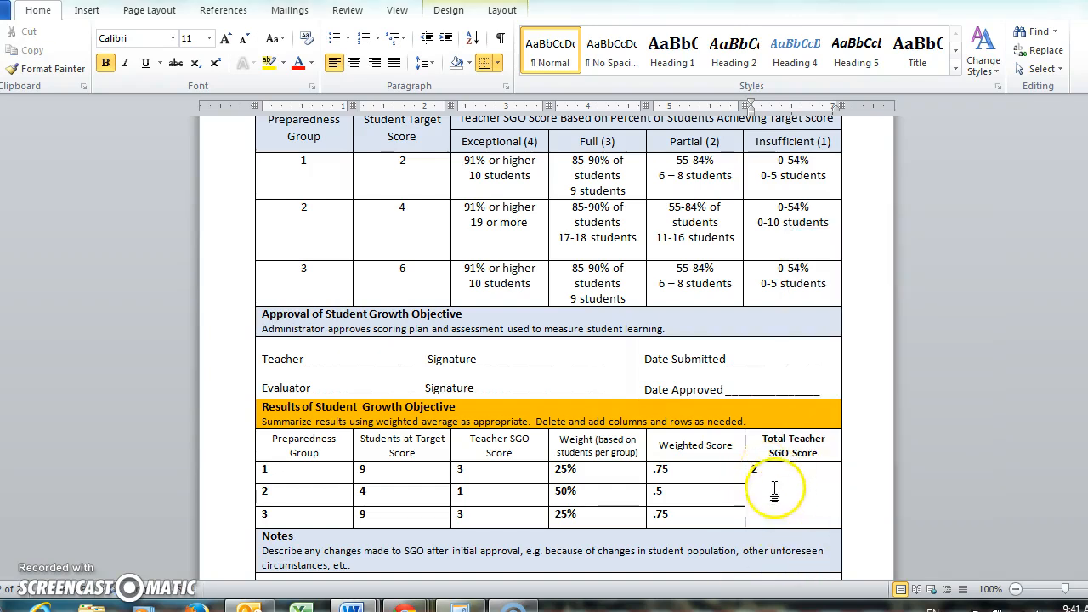
# Step: Examine the Notes section and its instructions on describing changes made to the SGO after initial approval
pyautogui.scroll(-5, 791, 476)
pyautogui.scroll(-1, 765, 459)
pyautogui.scroll(-2, 735, 438)
pyautogui.scroll(11, 734, 437)
pyautogui.scroll(-8, 744, 414)
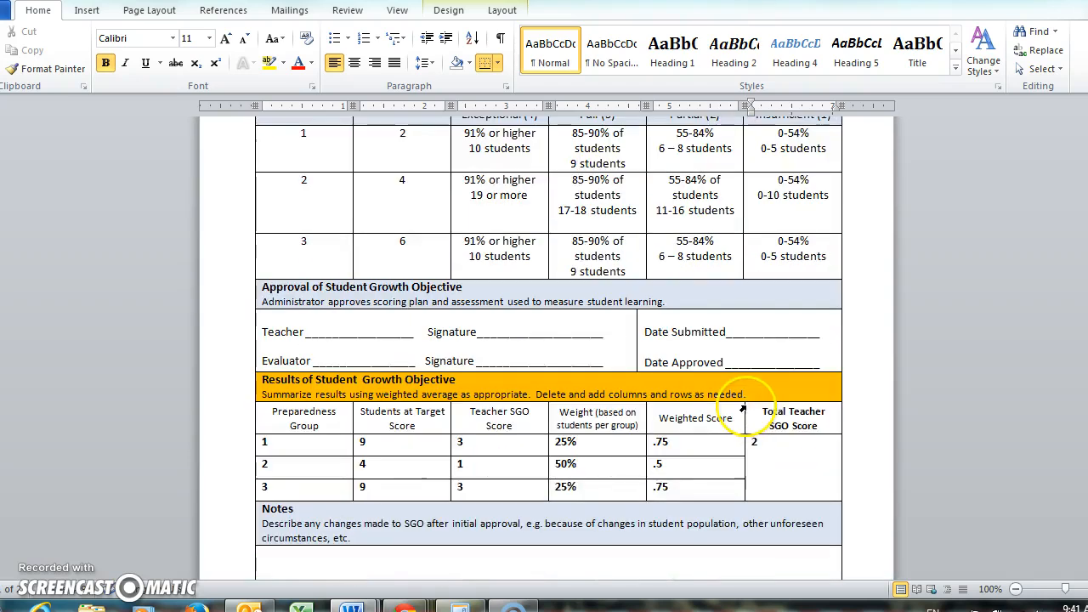
pyautogui.click(490, 444)
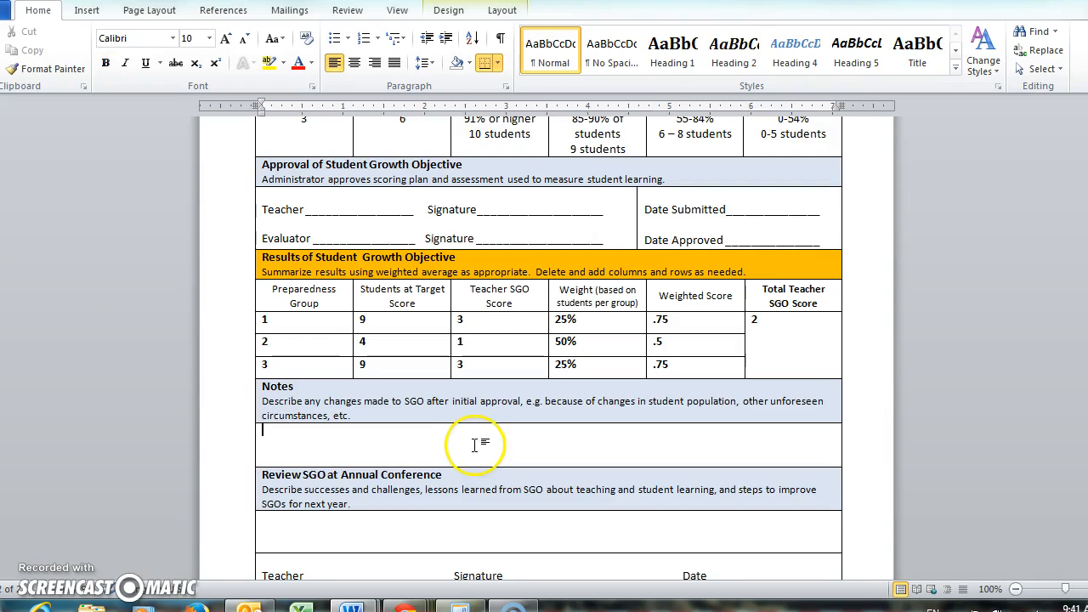
pyautogui.scroll(-4, 463, 438)
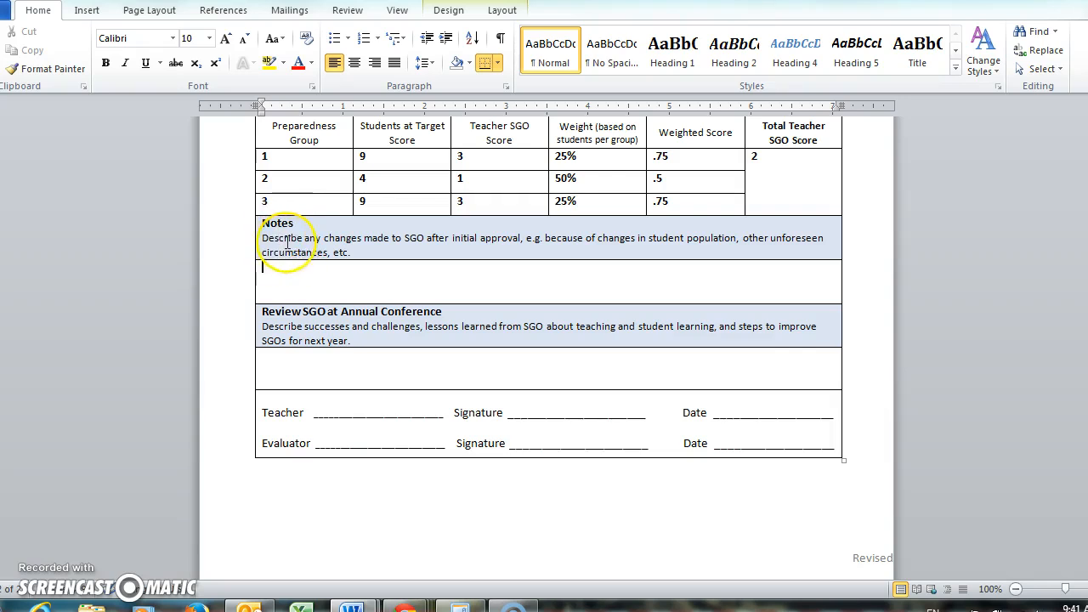
pyautogui.click(298, 276)
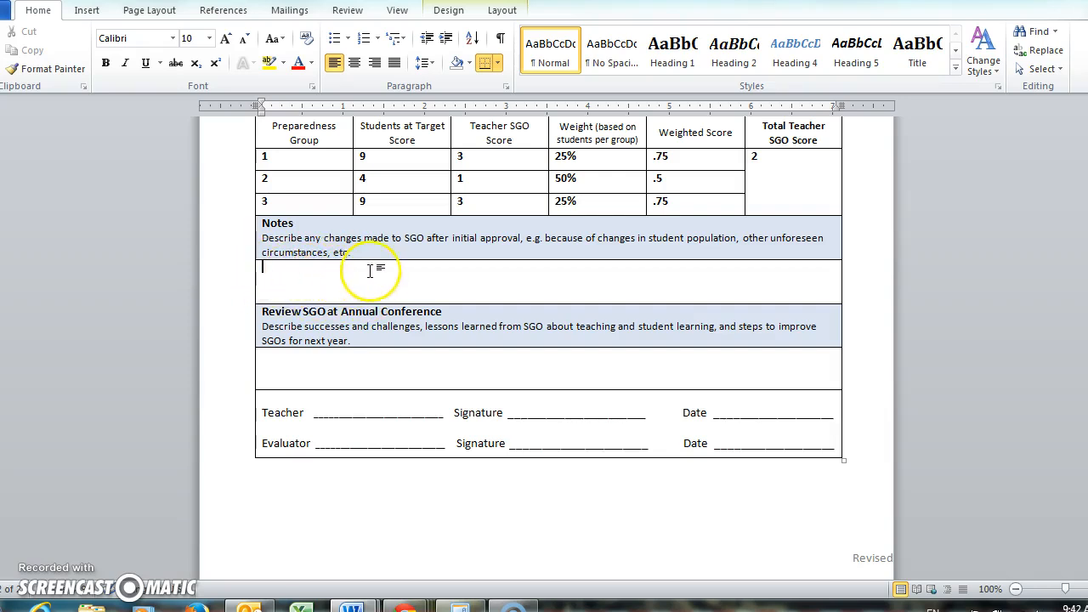
pyautogui.moveTo(263, 239); pyautogui.dragTo(348, 253)
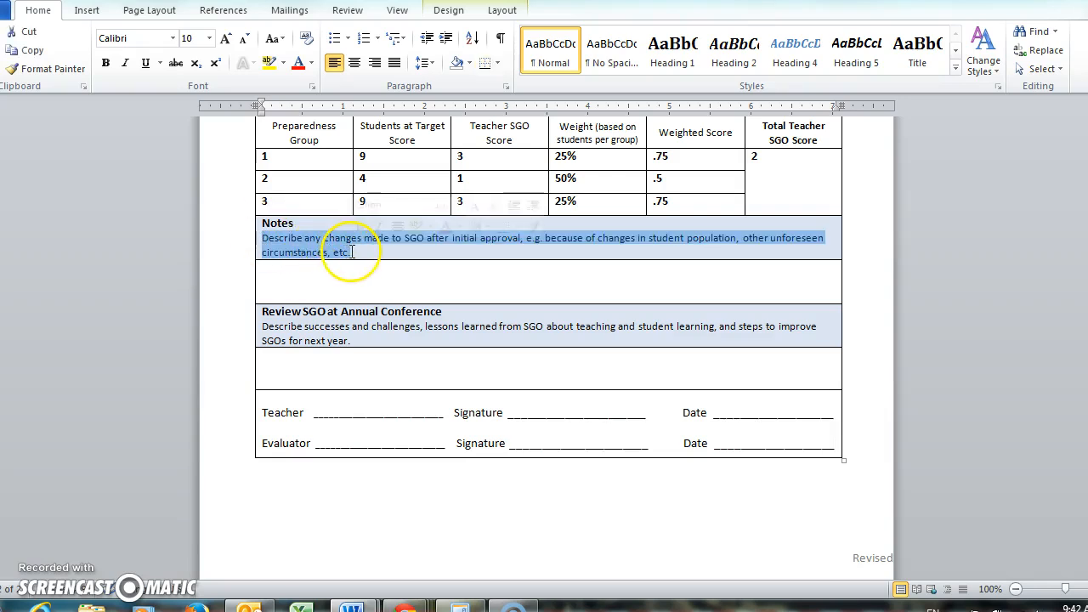
pyautogui.click(356, 281)
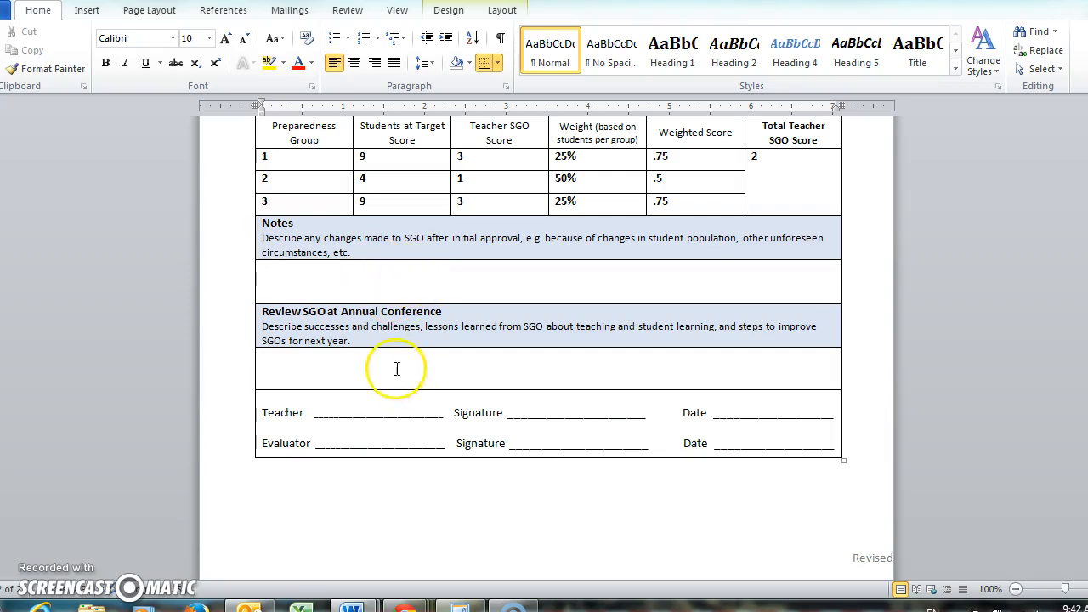
# Step: Highlight and read the Review SGO at Annual Conference instructions on successes, challenges, lessons learned and steps for next year
pyautogui.moveTo(264, 327); pyautogui.dragTo(346, 340)
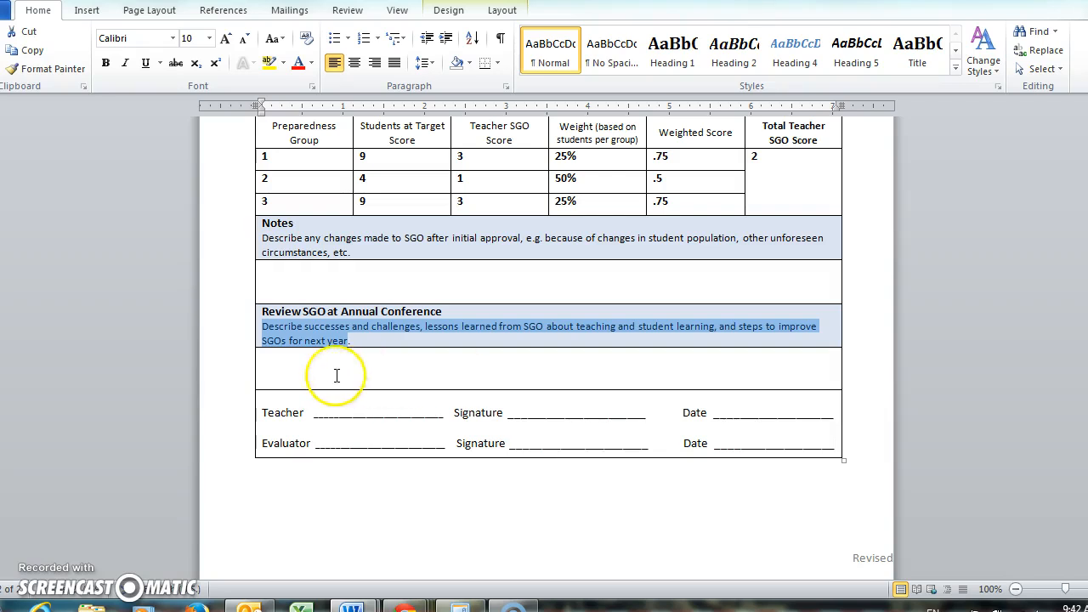
pyautogui.click(276, 356)
pyautogui.moveTo(305, 327); pyautogui.dragTo(602, 335)
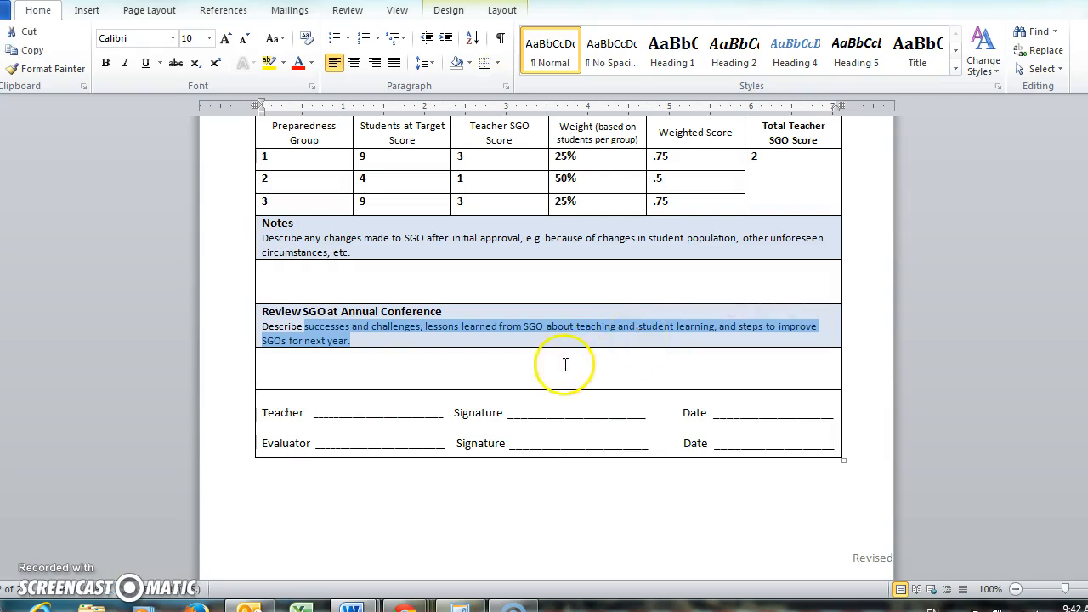
pyautogui.click(401, 368)
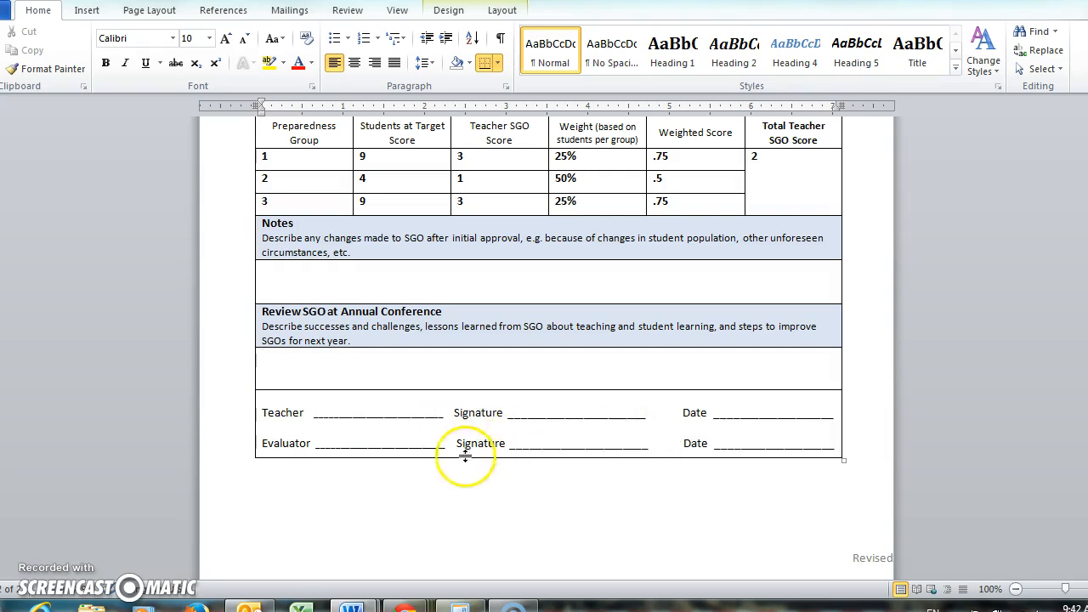
# Step: Review the whole form once more, from the header table through the Scoring Plan to the Results and signature sections
pyautogui.scroll(12, 527, 438)
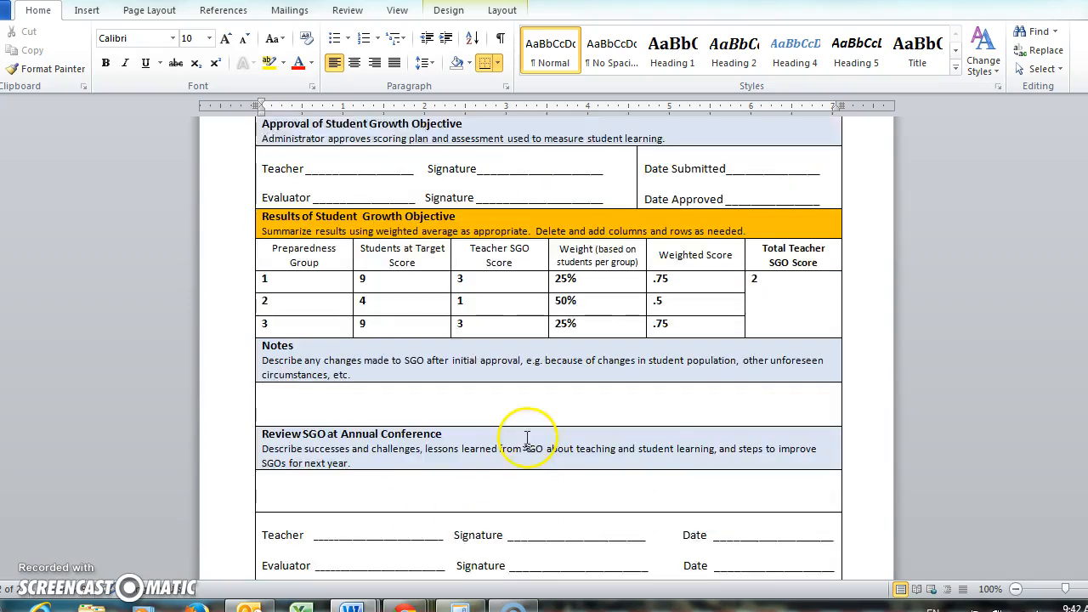
pyautogui.scroll(15, 527, 437)
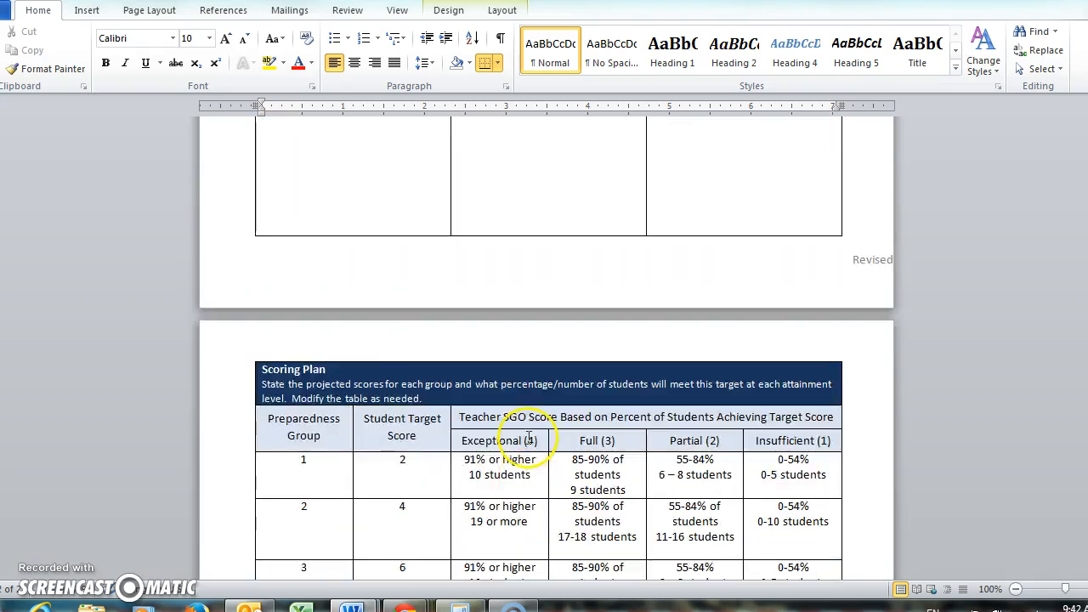
pyautogui.scroll(-20, 526, 437)
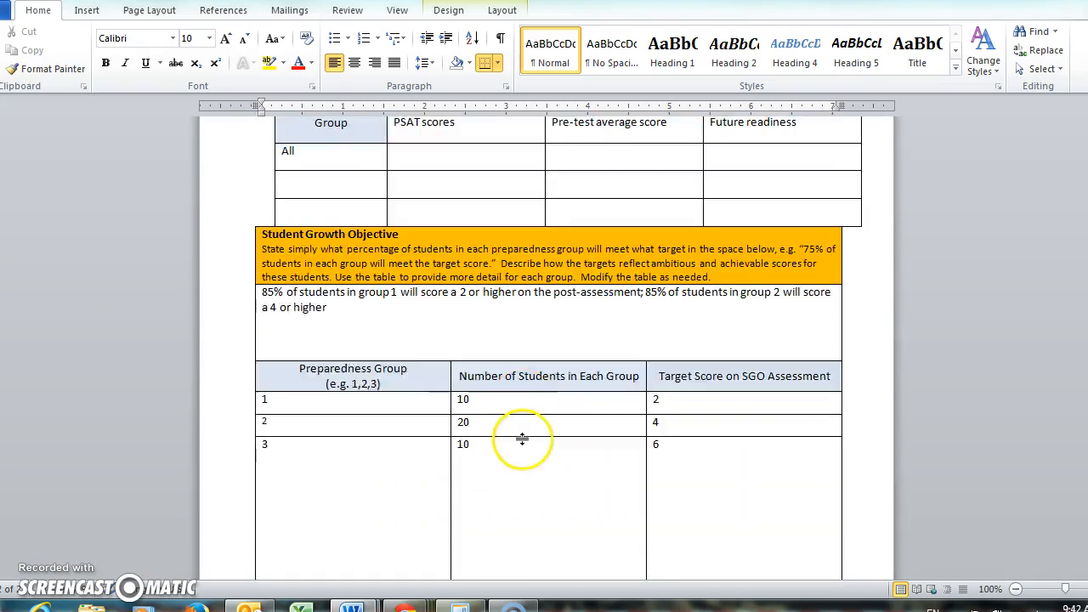
pyautogui.scroll(-3, 521, 442)
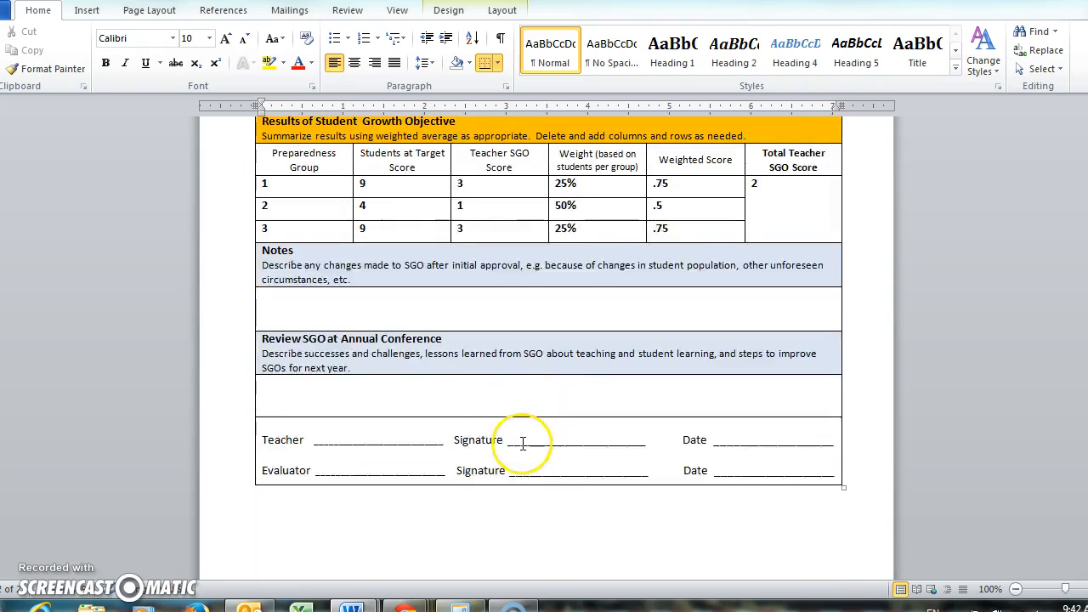
pyautogui.scroll(15, 527, 437)
pyautogui.scroll(3, 530, 437)
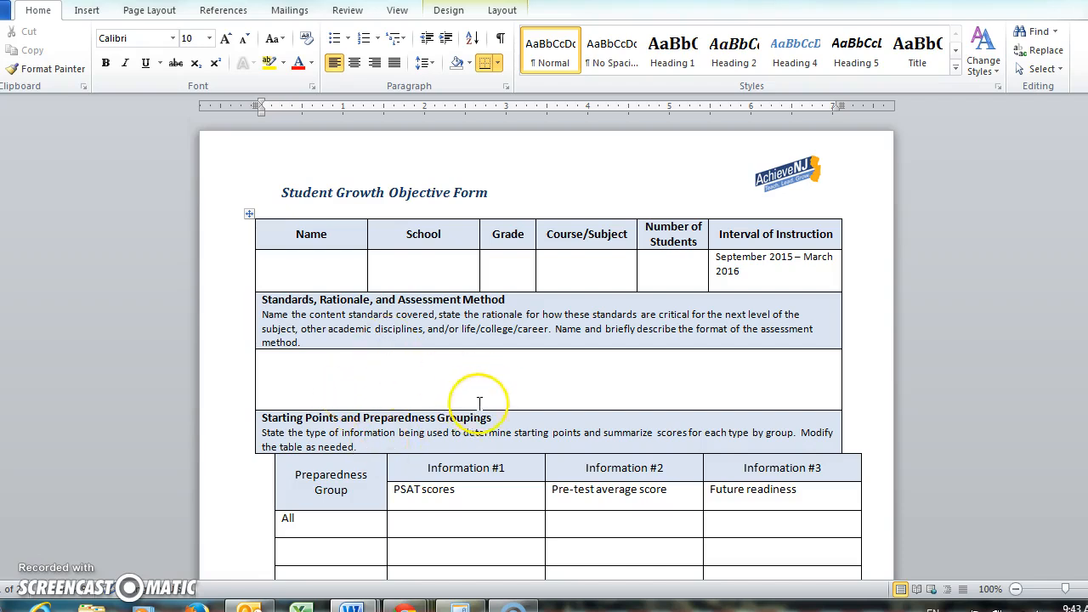
pyautogui.scroll(-15, 479, 400)
pyautogui.scroll(-15, 507, 398)
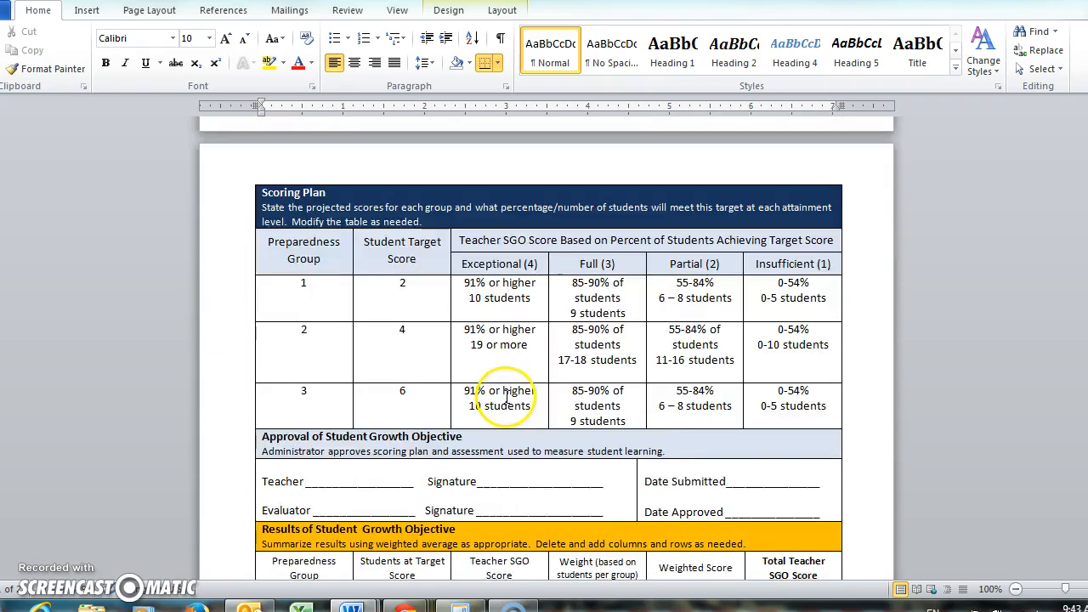